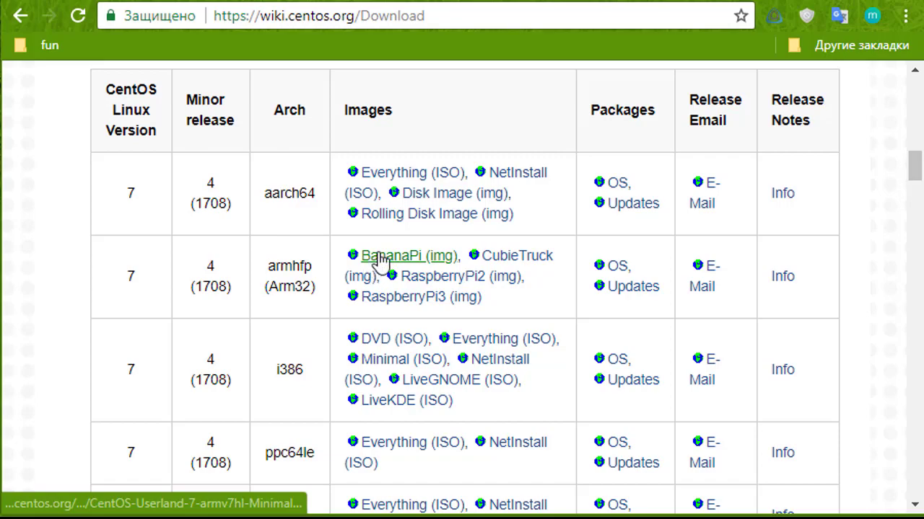
Step: Scroll through the CentOS Wiki Download page to locate the x86_64 Minimal ISO link
{"action": "scroll", "coordinate": [294, 212], "scroll_direction": "down", "scroll_amount": 3}
{"action": "scroll", "coordinate": [287, 254], "scroll_direction": "down", "scroll_amount": 3}
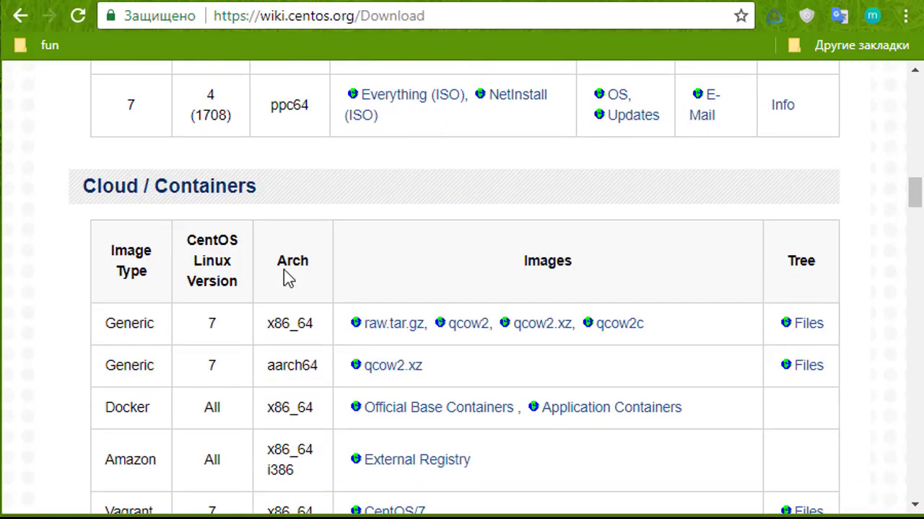
{"action": "scroll", "coordinate": [294, 264], "scroll_direction": "down", "scroll_amount": 8}
{"action": "scroll", "coordinate": [294, 265], "scroll_direction": "down", "scroll_amount": 6}
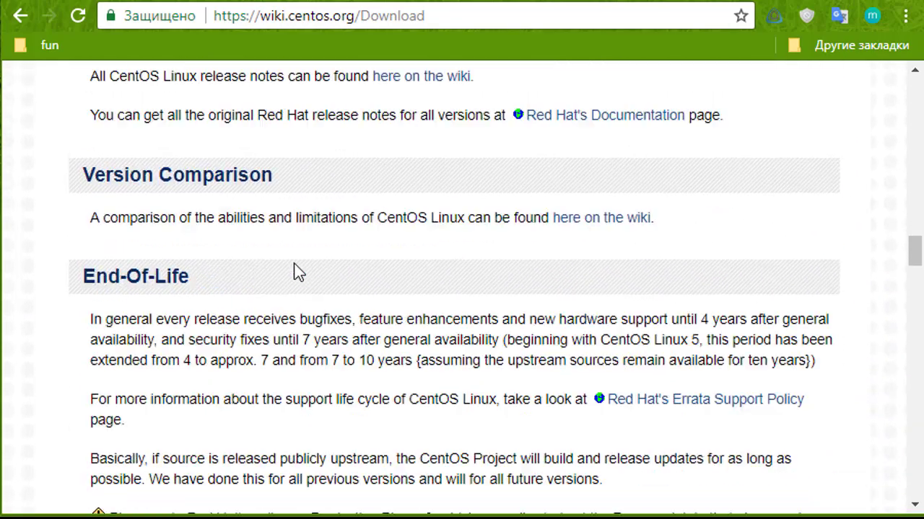
{"action": "scroll", "coordinate": [294, 264], "scroll_direction": "up", "scroll_amount": 20}
{"action": "scroll", "coordinate": [295, 264], "scroll_direction": "up", "scroll_amount": 6}
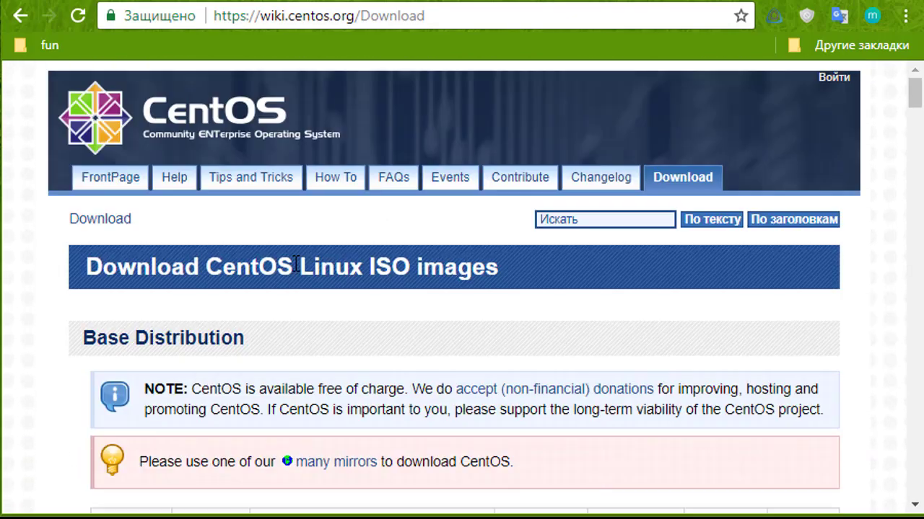
Step: Open the mirror list for the CentOS 7 Minimal ISO and look through the mirrors
{"action": "left_click", "coordinate": [493, 2]}
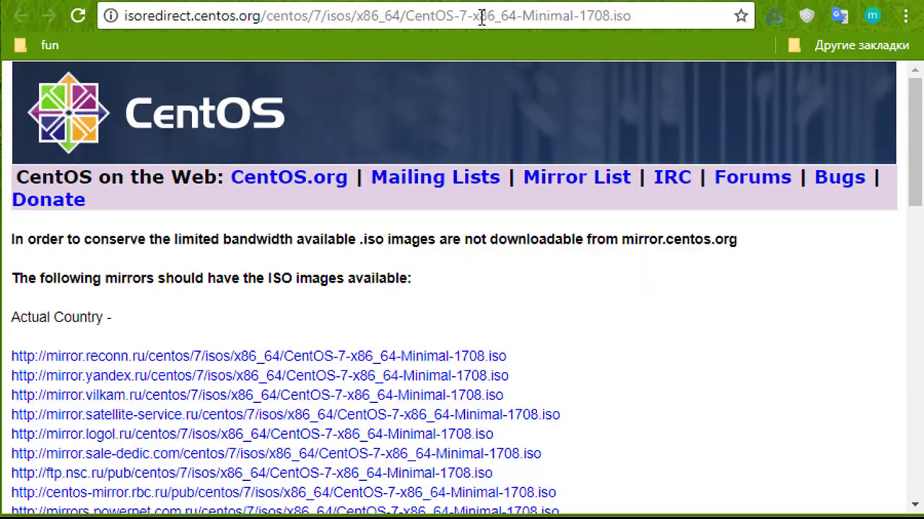
{"action": "scroll", "coordinate": [408, 303], "scroll_direction": "down", "scroll_amount": 2}
{"action": "scroll", "coordinate": [408, 280], "scroll_direction": "down", "scroll_amount": 1}
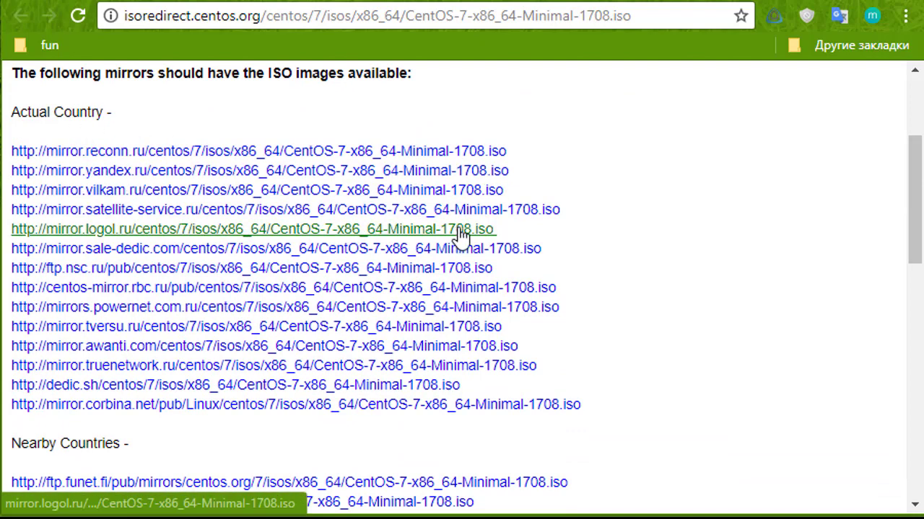
{"action": "double_click", "coordinate": [137, 73]}
{"action": "left_click", "coordinate": [447, 123]}
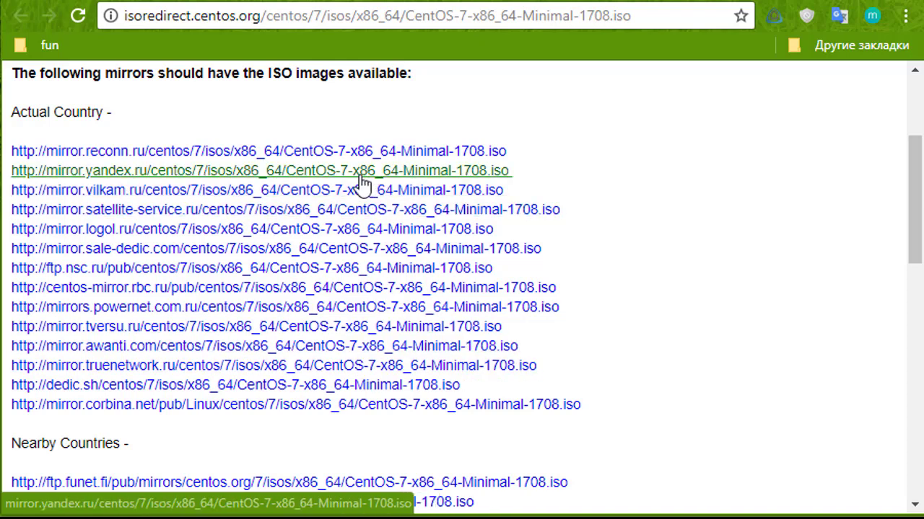
Step: Download CentOS-7-x86_64-Minimal-1708.iso from mirror.yandex.ru and start a new VirtualBox machine
{"action": "left_click", "coordinate": [464, 180]}
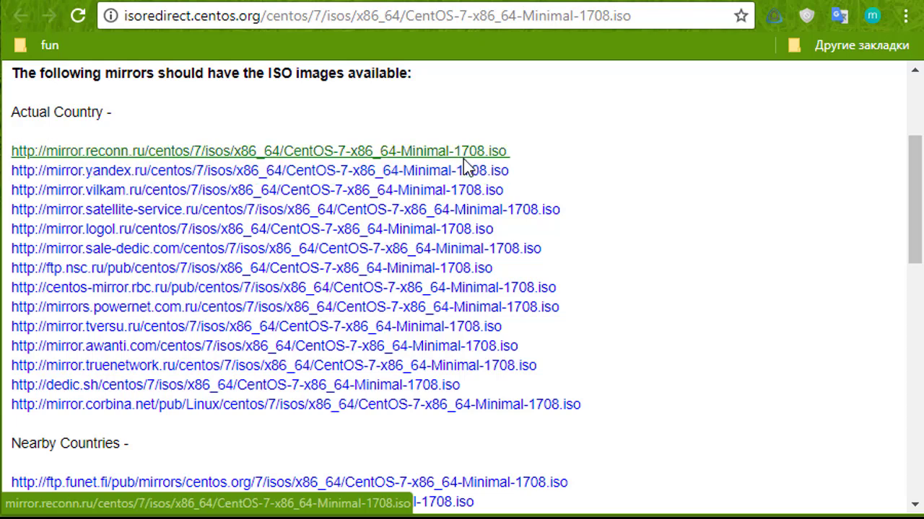
{"action": "left_click", "coordinate": [374, 172]}
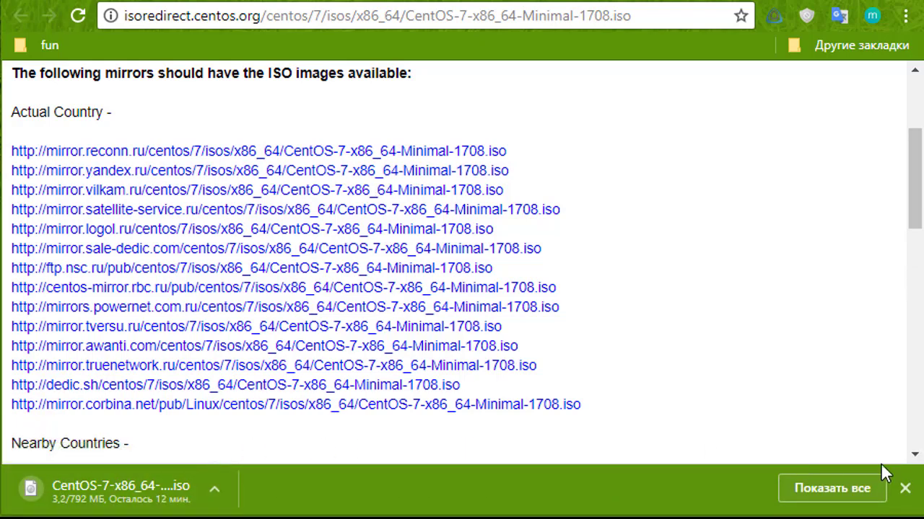
{"action": "left_click", "coordinate": [905, 489]}
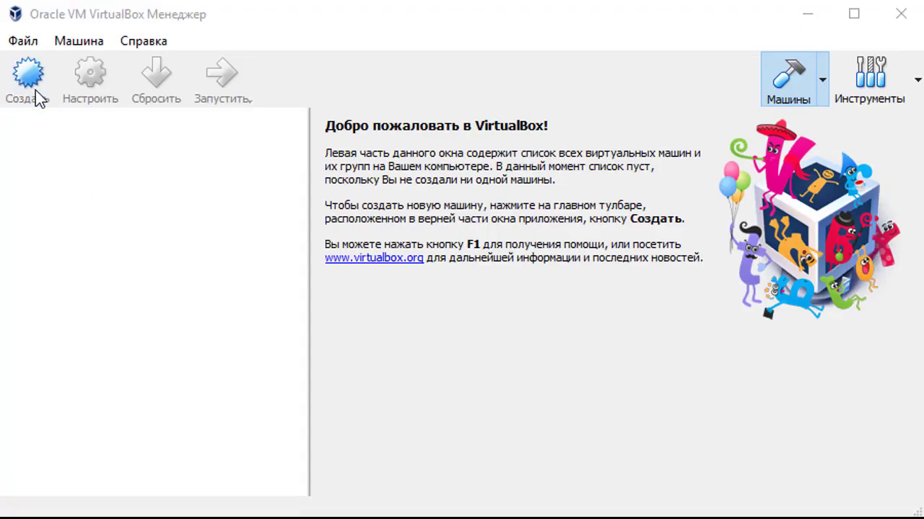
{"action": "left_click", "coordinate": [37, 95]}
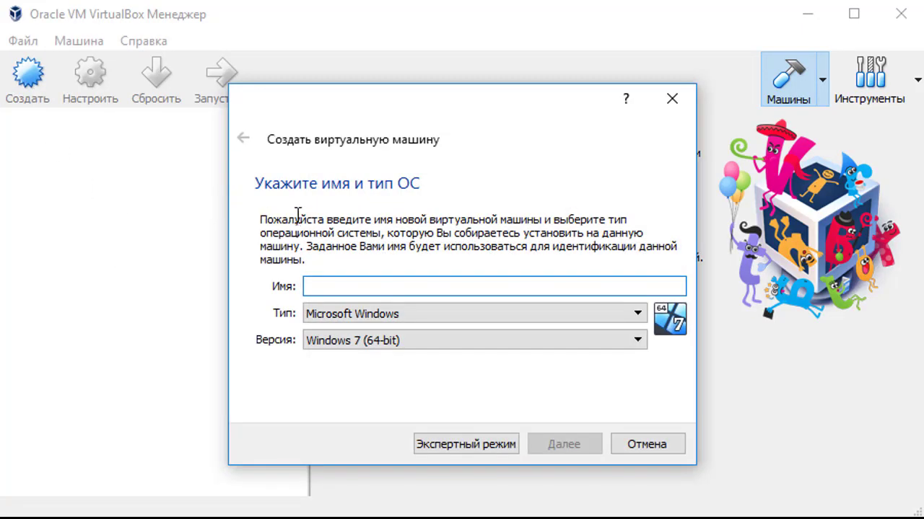
Step: Enter cnt7 as the new virtual machine's name
{"action": "type", "text": "cnt"}
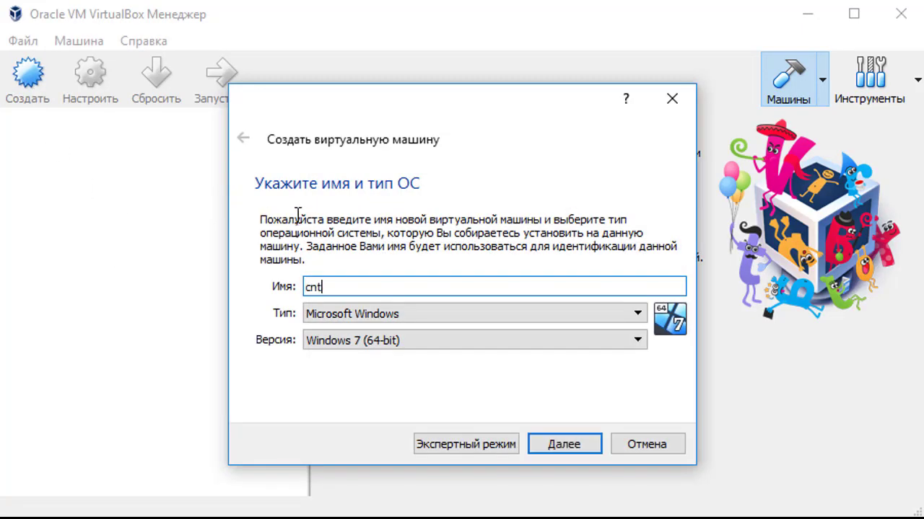
{"action": "type", "text": "7"}
{"action": "key", "text": "BackSpace"}
{"action": "key", "text": "BackSpace"}
{"action": "key", "text": "BackSpace"}
{"action": "type", "text": "entos"}
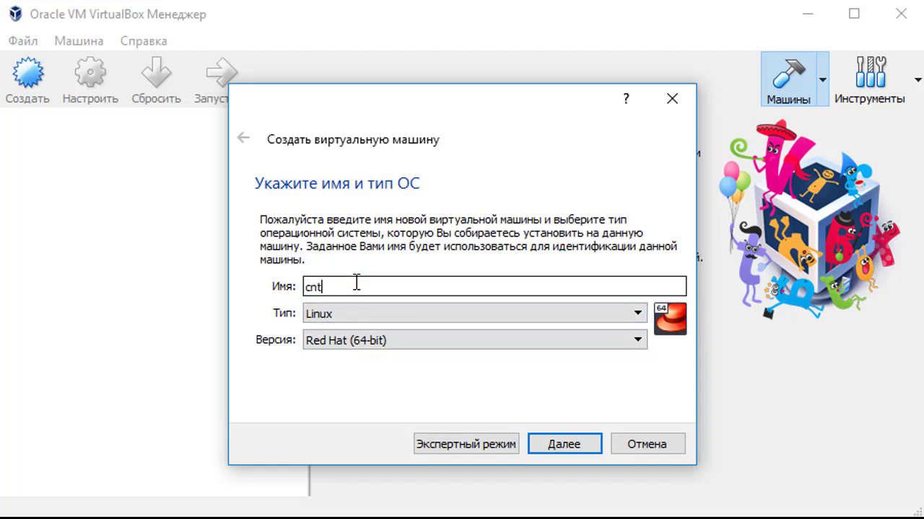
Step: Set type Linux and version Red Hat (64-bit), then go to the memory size step
{"action": "left_click", "coordinate": [339, 318]}
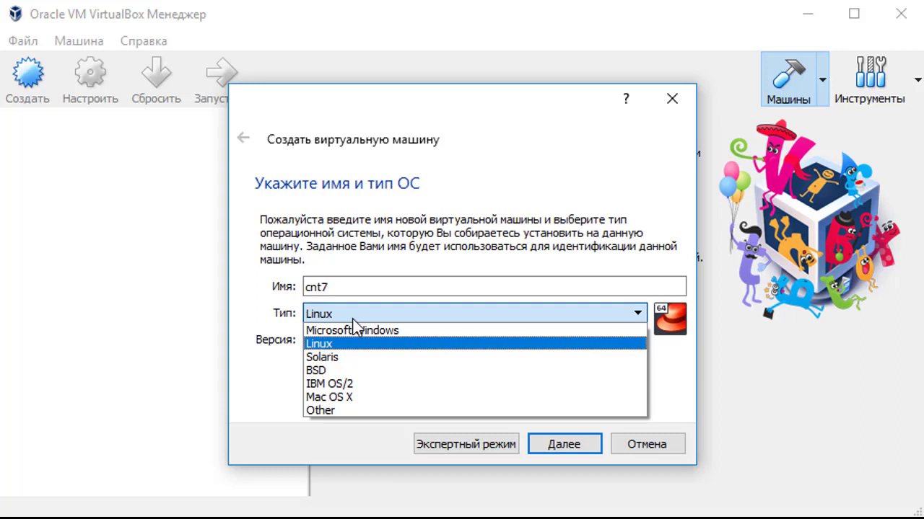
{"action": "left_click", "coordinate": [404, 342]}
{"action": "left_click", "coordinate": [407, 340]}
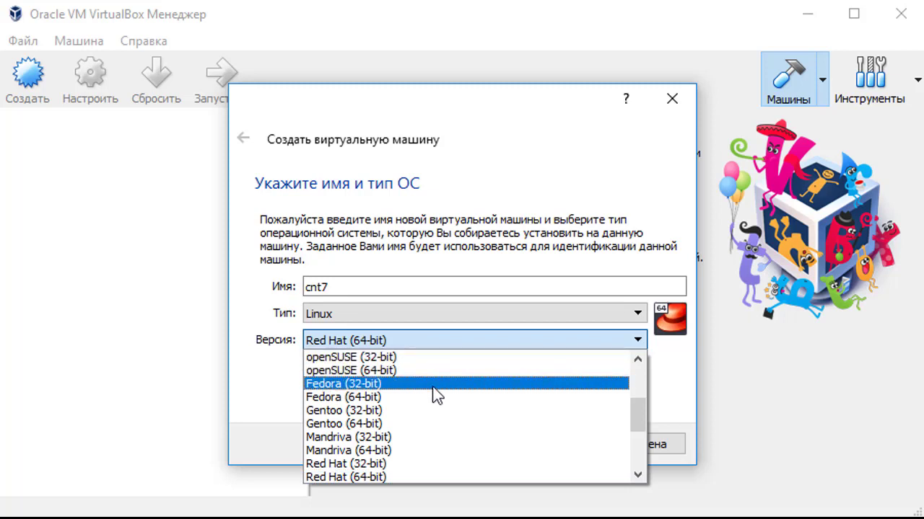
{"action": "scroll", "coordinate": [422, 474], "scroll_direction": "down", "scroll_amount": 1}
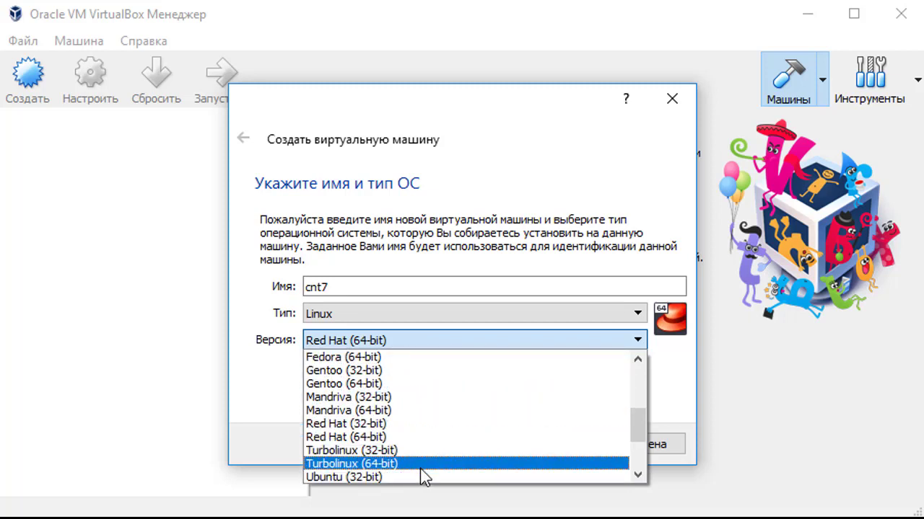
{"action": "scroll", "coordinate": [412, 433], "scroll_direction": "down", "scroll_amount": 2}
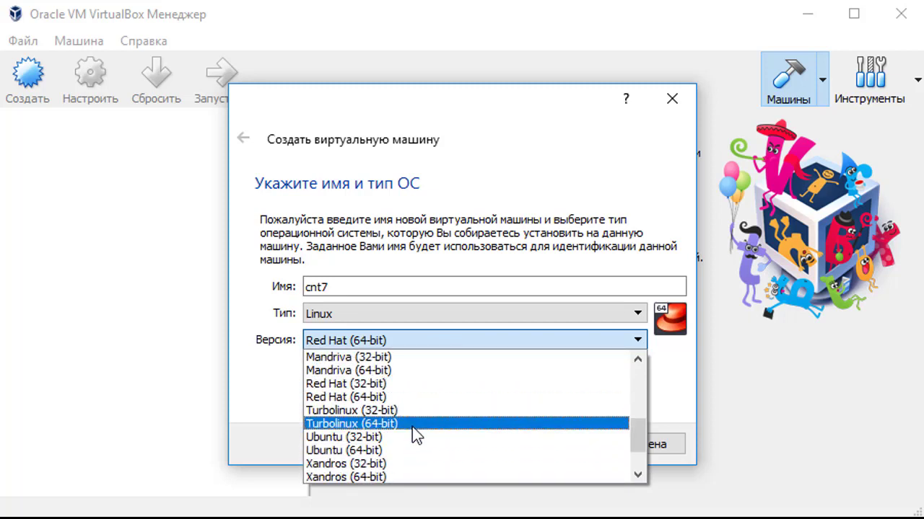
{"action": "scroll", "coordinate": [419, 437], "scroll_direction": "up", "scroll_amount": 1}
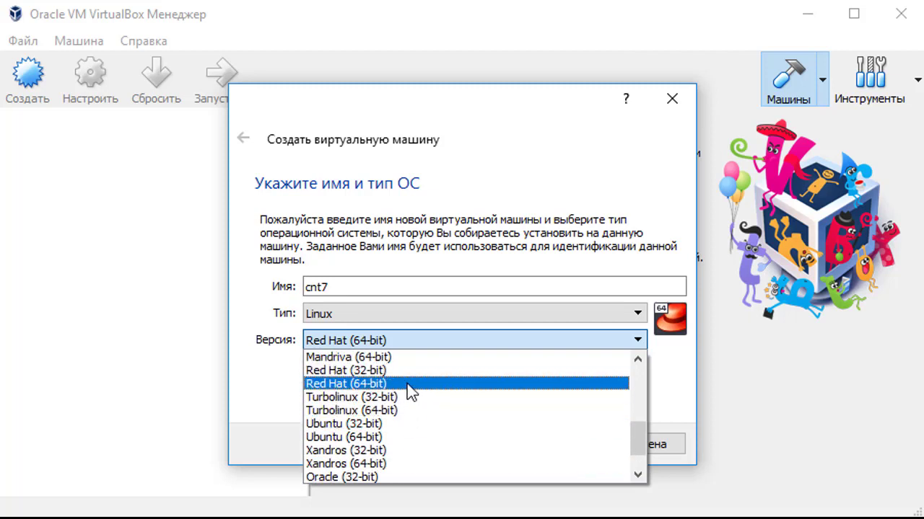
{"action": "left_click", "coordinate": [408, 384]}
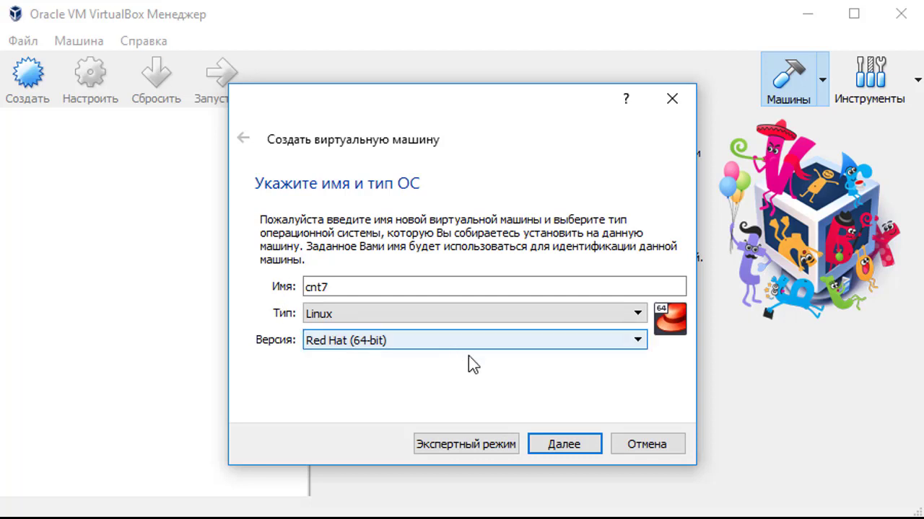
{"action": "left_click", "coordinate": [582, 444]}
{"action": "double_click", "coordinate": [633, 289]}
Step: Give cnt7 4096 MB of memory and a new dynamically allocated VDI disk
{"action": "type", "text": "4096"}
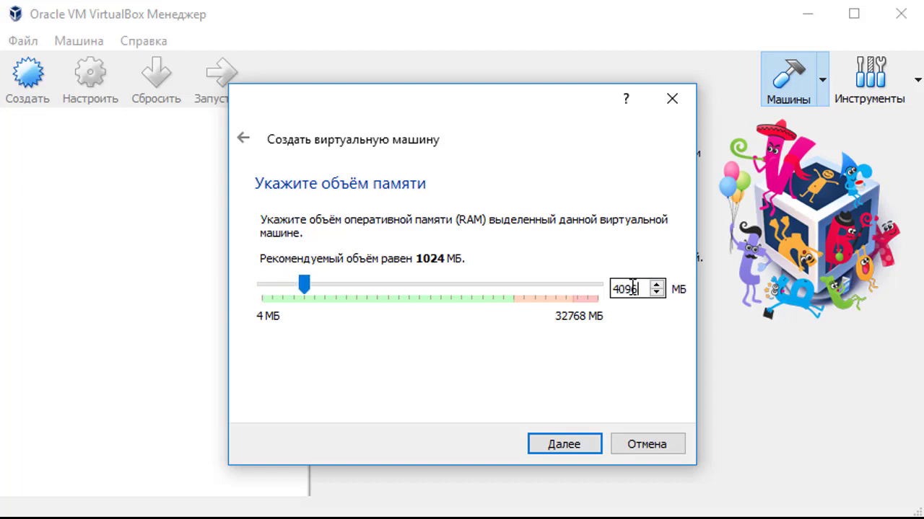
{"action": "left_click", "coordinate": [561, 443]}
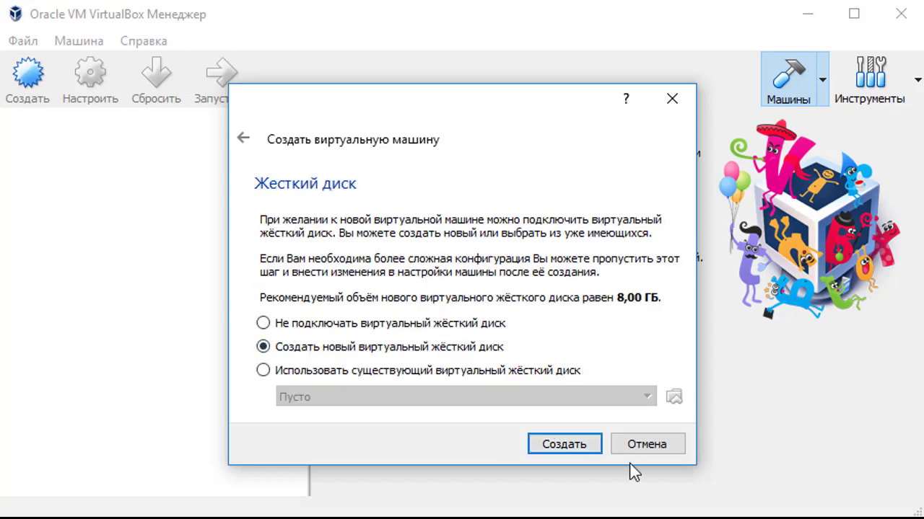
{"action": "left_click", "coordinate": [563, 445]}
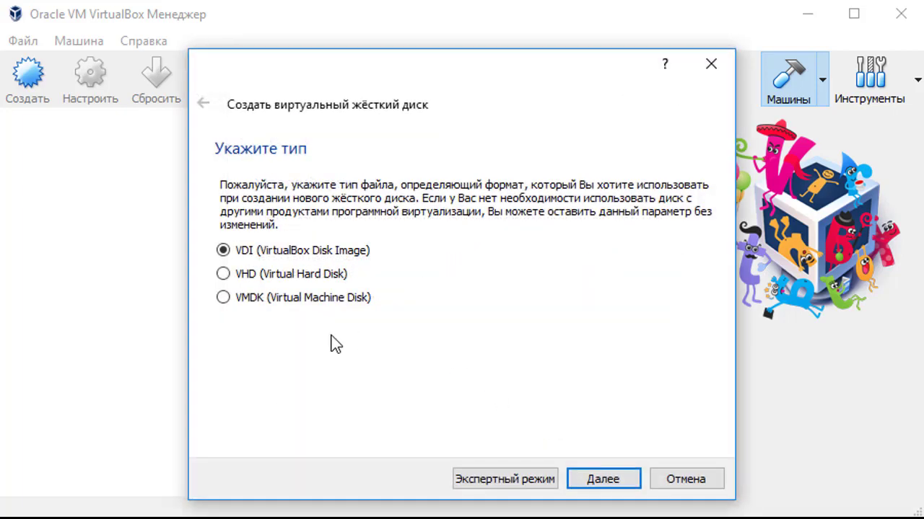
{"action": "left_click", "coordinate": [619, 481]}
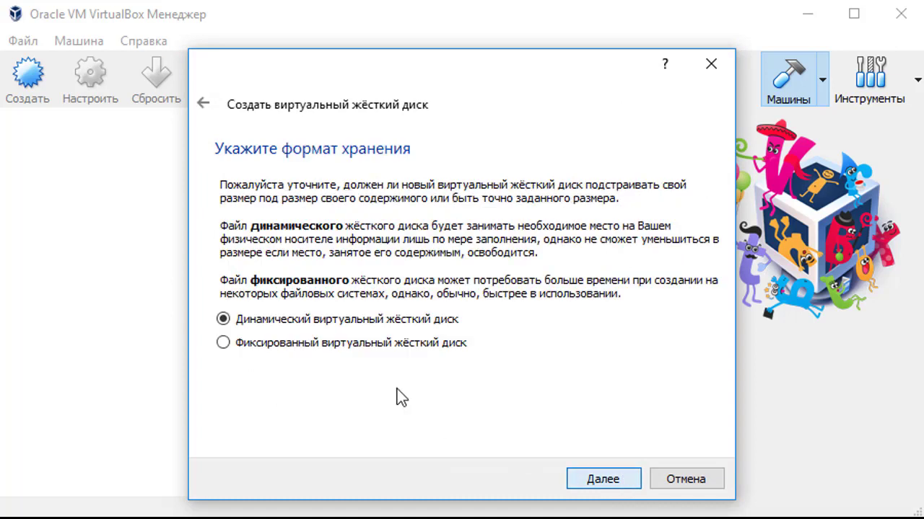
{"action": "left_click", "coordinate": [617, 480]}
Step: Set the virtual disk size to 30 GB and create the machine
{"action": "left_click", "coordinate": [678, 295]}
{"action": "key", "text": "BackSpace"}
{"action": "type", "text": "30,00 ГБ"}
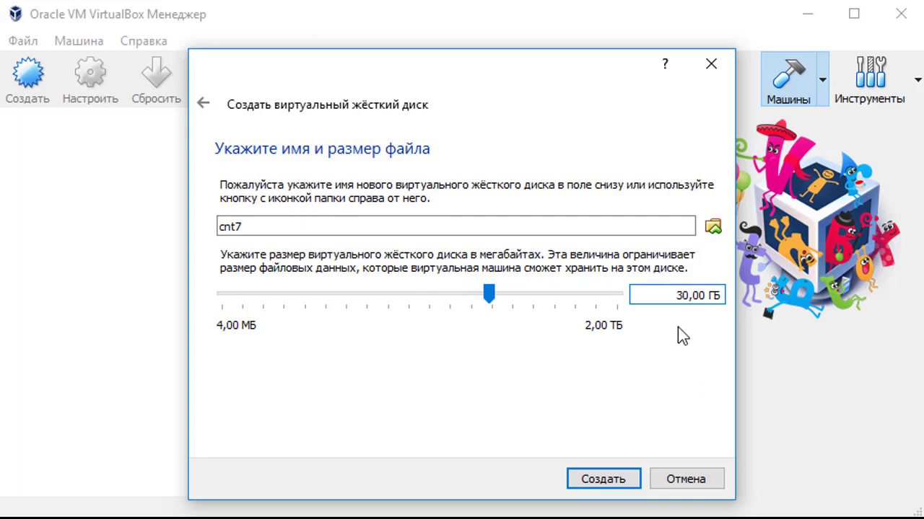
{"action": "left_click", "coordinate": [618, 489]}
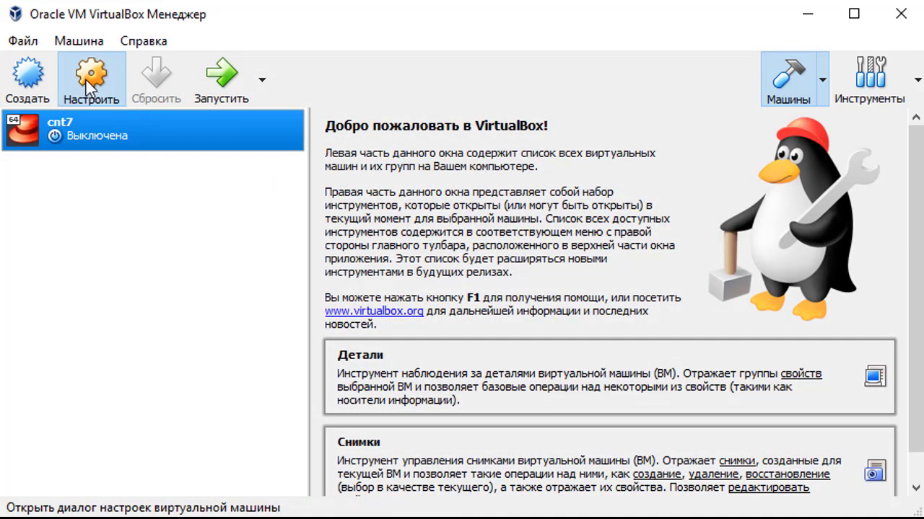
{"action": "left_click", "coordinate": [89, 79]}
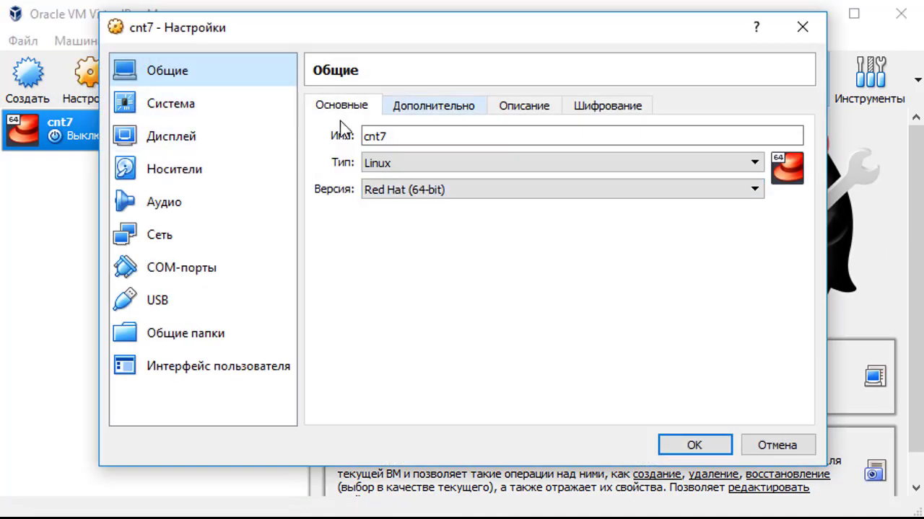
Step: Review cnt7's advanced general options and snapshot folder, then view its System page
{"action": "left_click", "coordinate": [420, 113]}
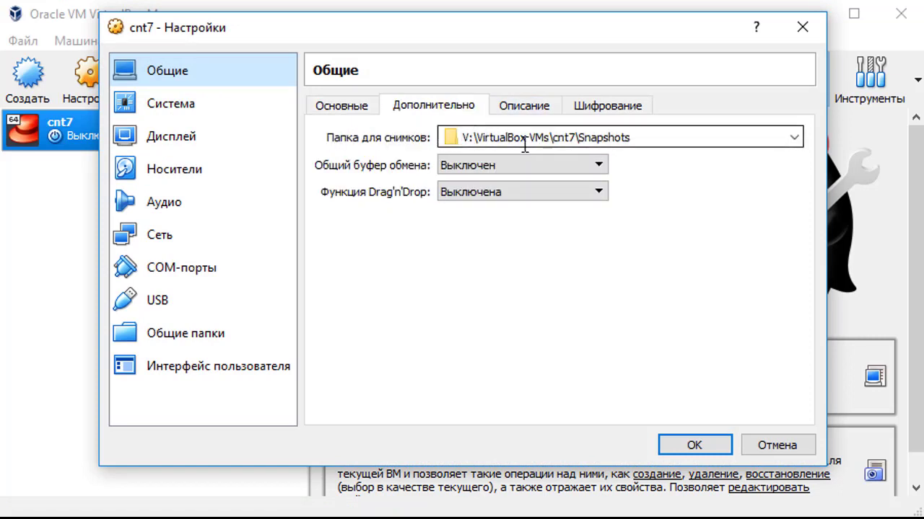
{"action": "left_click", "coordinate": [469, 137]}
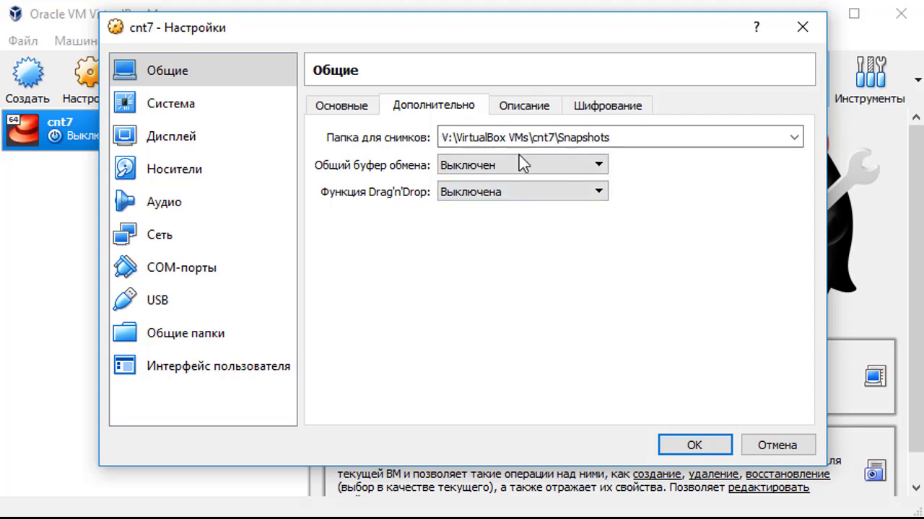
{"action": "left_click", "coordinate": [213, 111]}
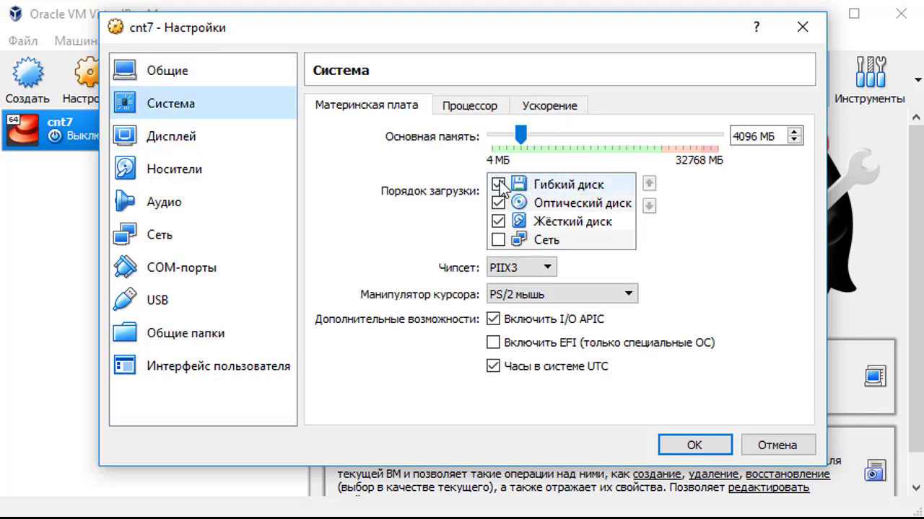
Step: Give cnt7 two virtual processors
{"action": "mouse_move", "coordinate": [499, 186]}
{"action": "left_click", "coordinate": [462, 110]}
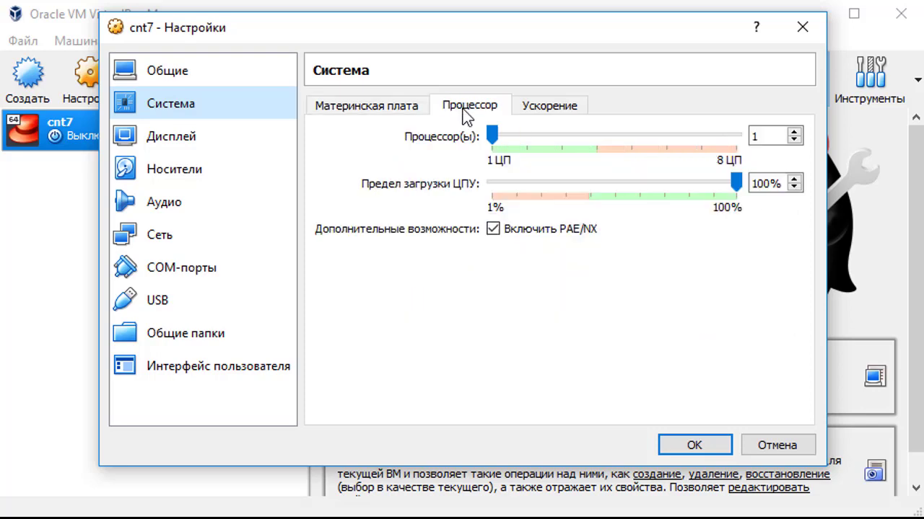
{"action": "left_click", "coordinate": [536, 138]}
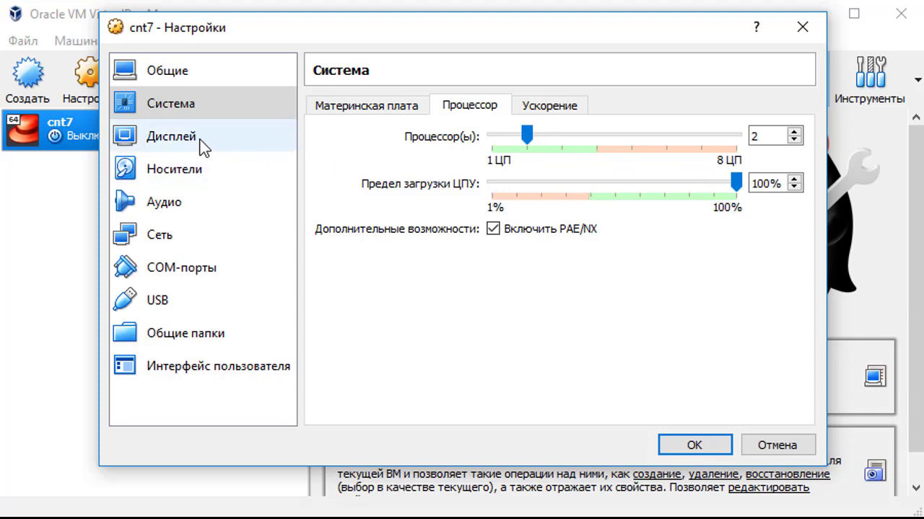
Step: Disable audio for cnt7
{"action": "left_click", "coordinate": [196, 205]}
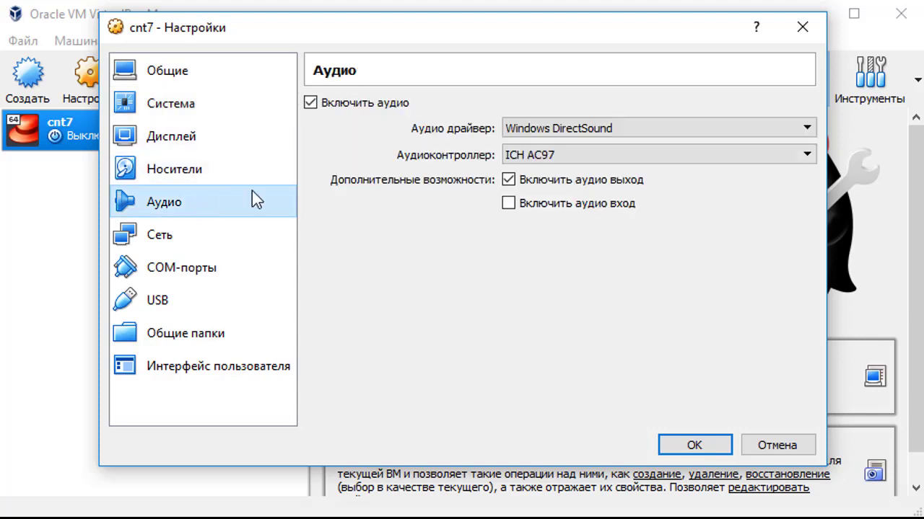
{"action": "left_click", "coordinate": [380, 107]}
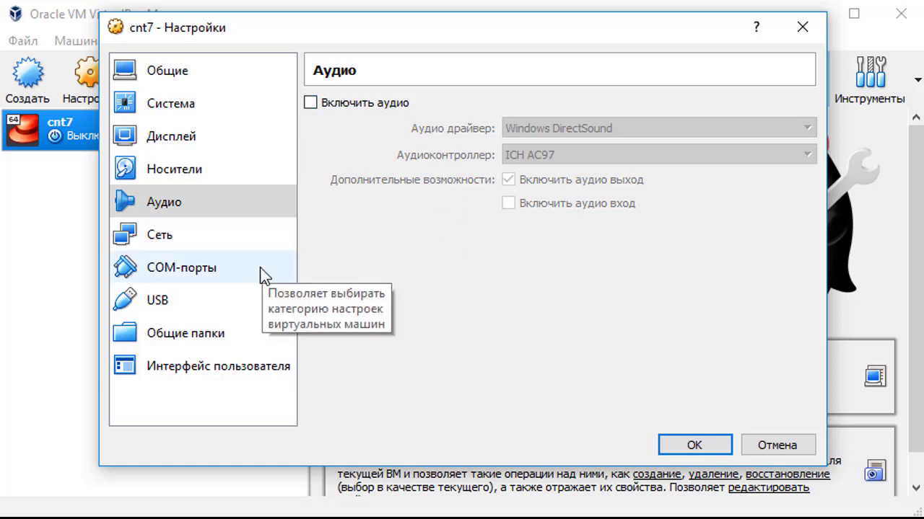
{"action": "left_click", "coordinate": [193, 237]}
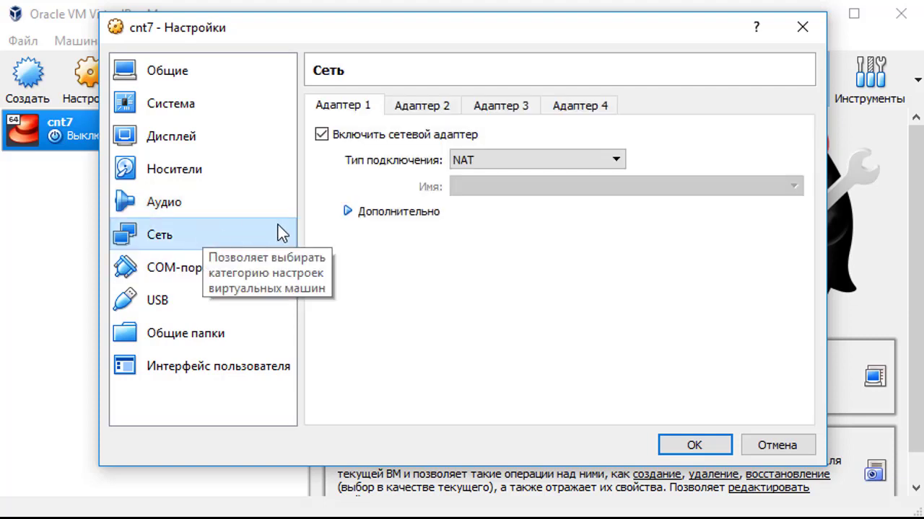
Step: Bridge adapter 1 to the Realtek RTL8190 wireless card, keeping Intel PRO/1000 MT Desktop type
{"action": "left_click", "coordinate": [486, 162]}
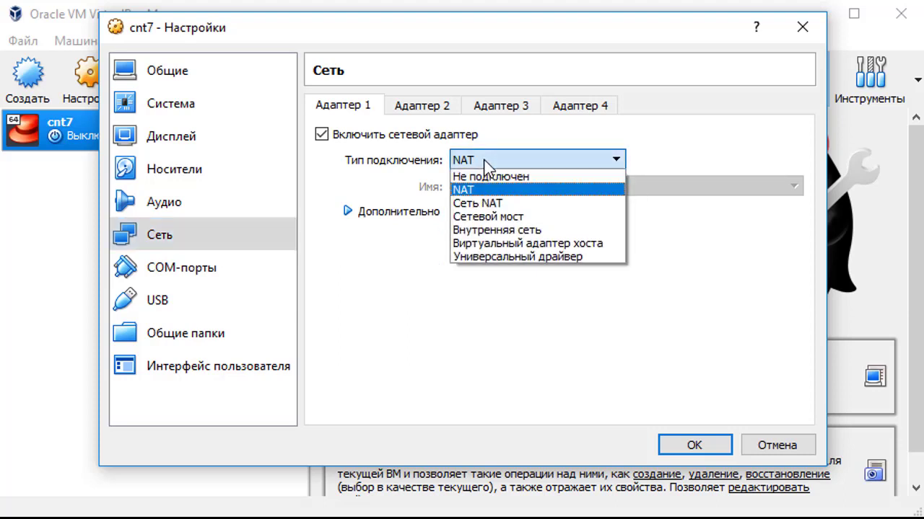
{"action": "left_click", "coordinate": [497, 216]}
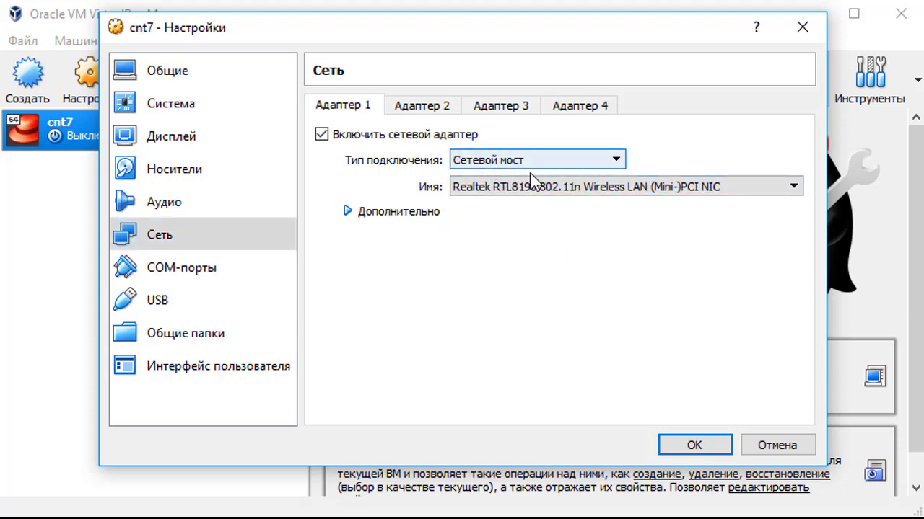
{"action": "left_click", "coordinate": [656, 189]}
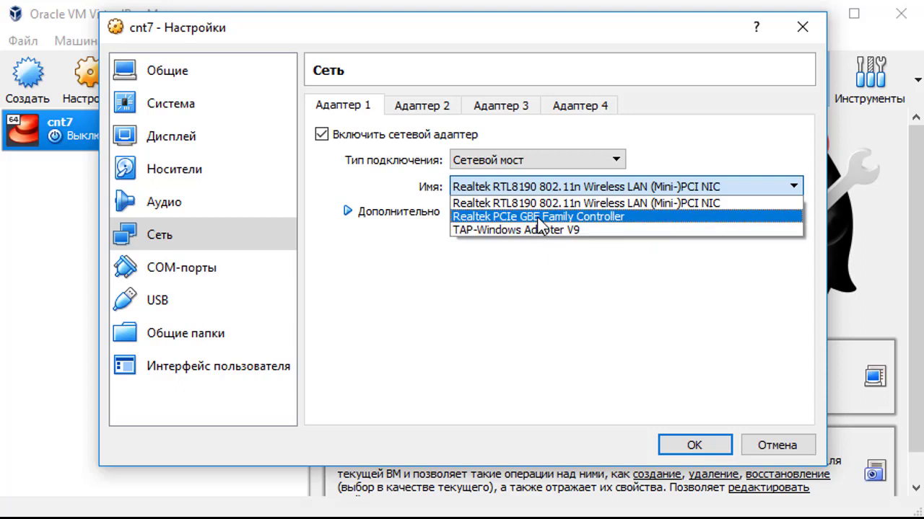
{"action": "left_click", "coordinate": [669, 205]}
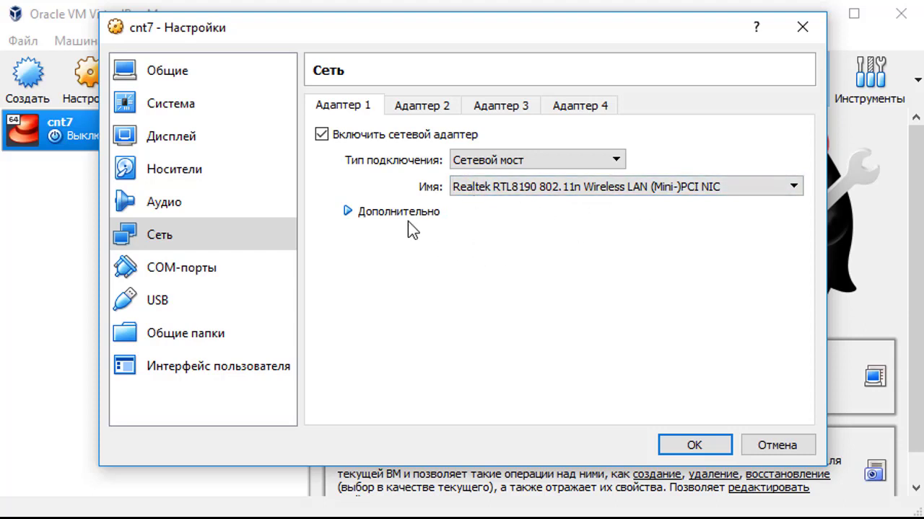
{"action": "left_click", "coordinate": [348, 212]}
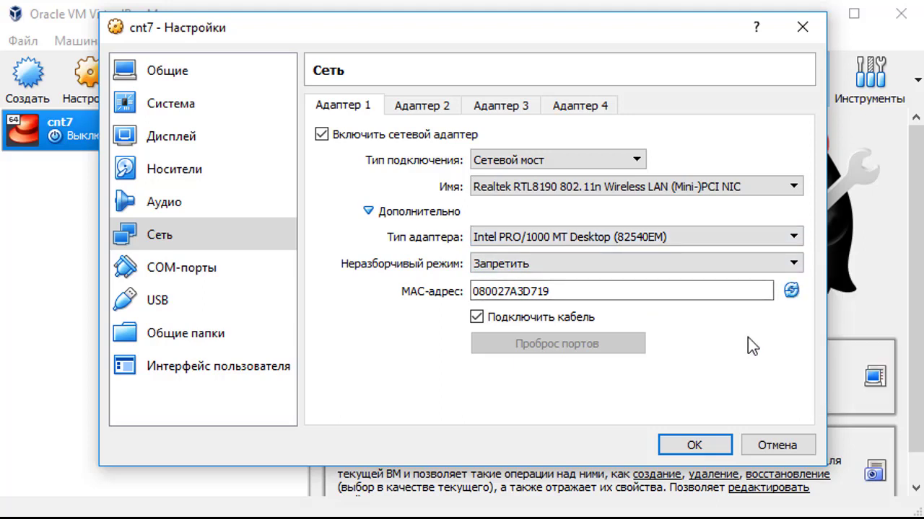
{"action": "left_click", "coordinate": [569, 241]}
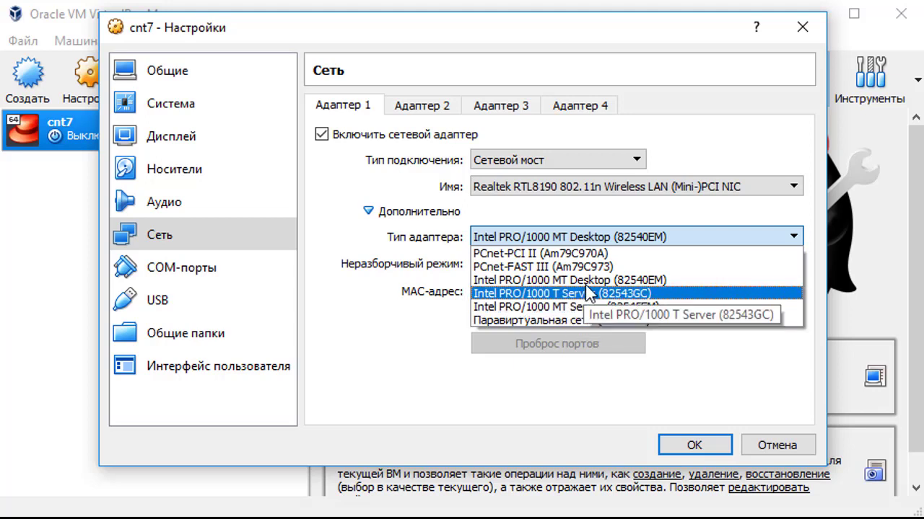
{"action": "left_click", "coordinate": [614, 282]}
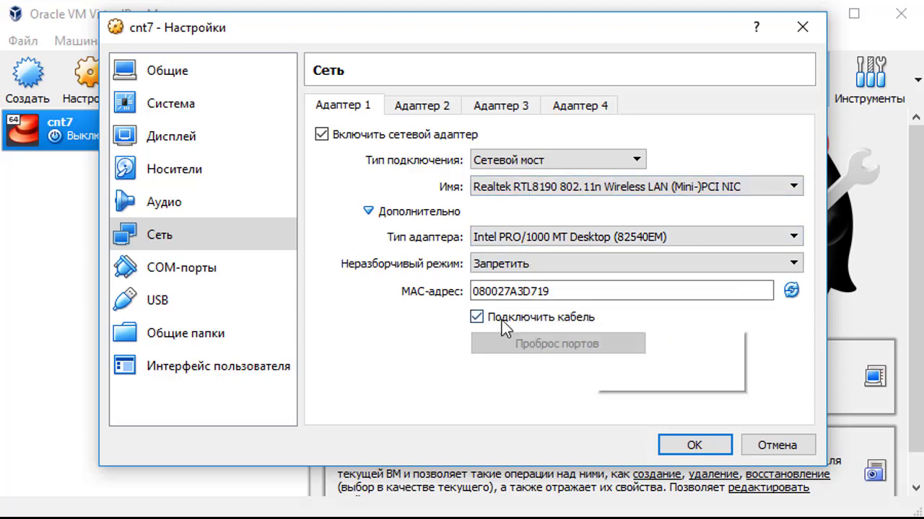
{"action": "left_click", "coordinate": [202, 337]}
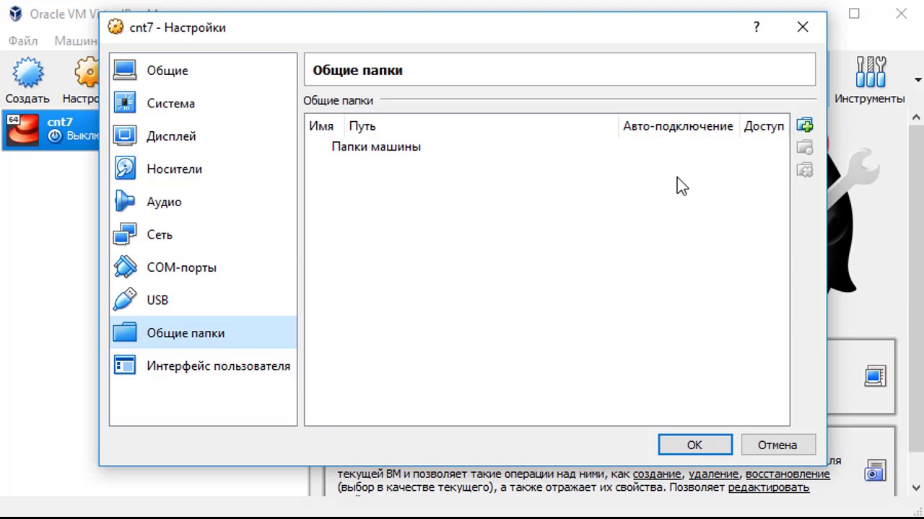
Step: Cancel adding a shared folder, recheck Network and System pages, and save the settings
{"action": "mouse_move", "coordinate": [677, 178]}
{"action": "left_click", "coordinate": [804, 125]}
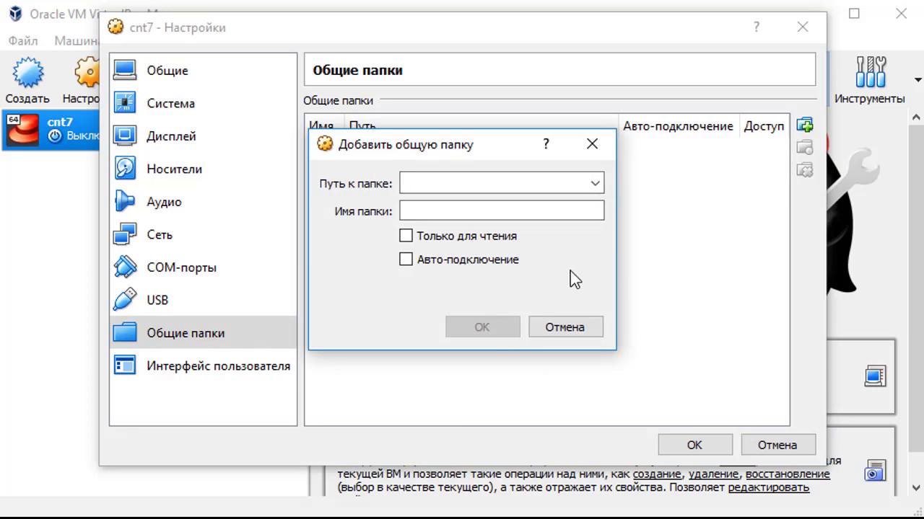
{"action": "left_click", "coordinate": [572, 328]}
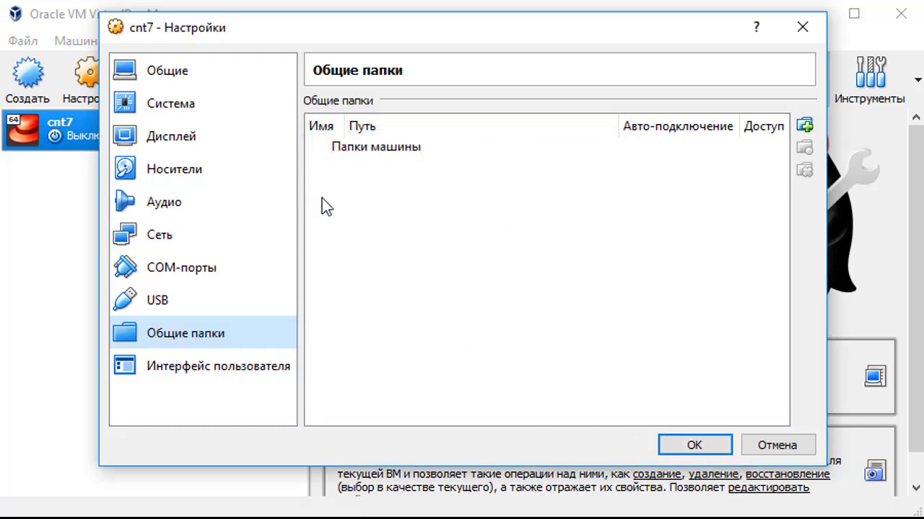
{"action": "left_click", "coordinate": [233, 226]}
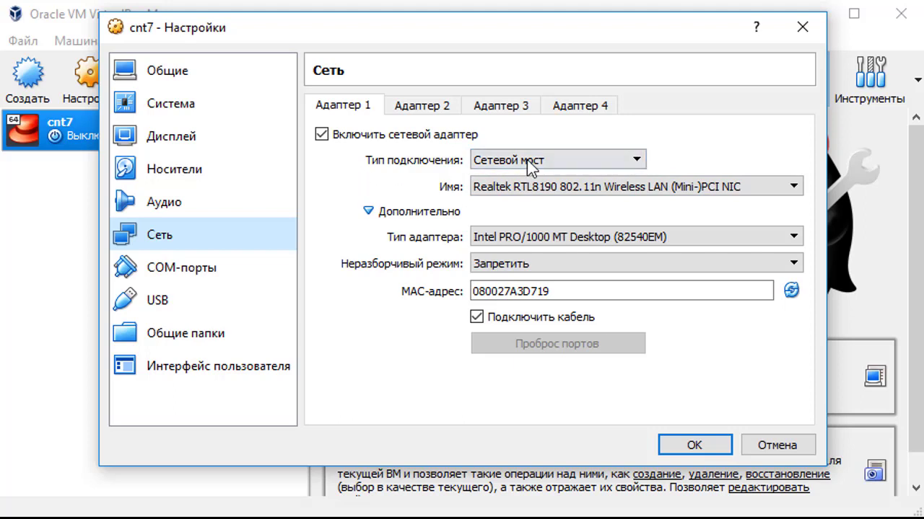
{"action": "left_click", "coordinate": [160, 112]}
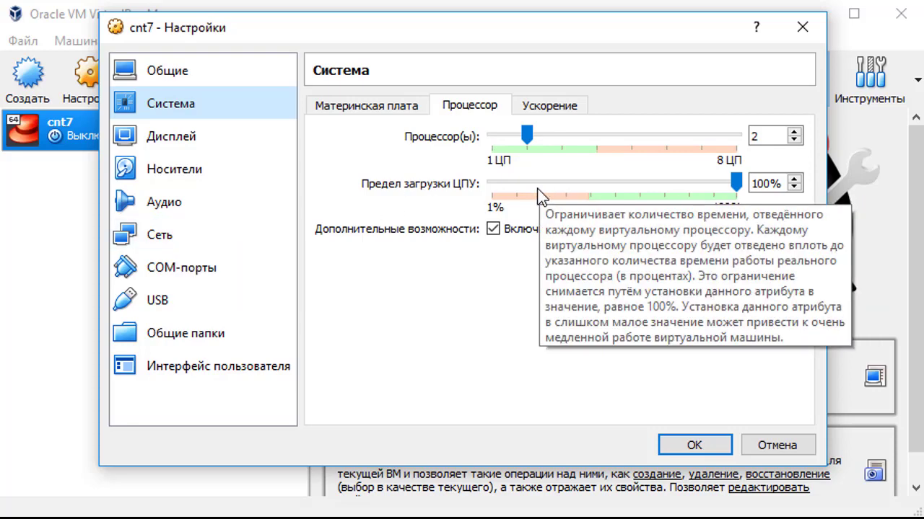
{"action": "left_click", "coordinate": [694, 445]}
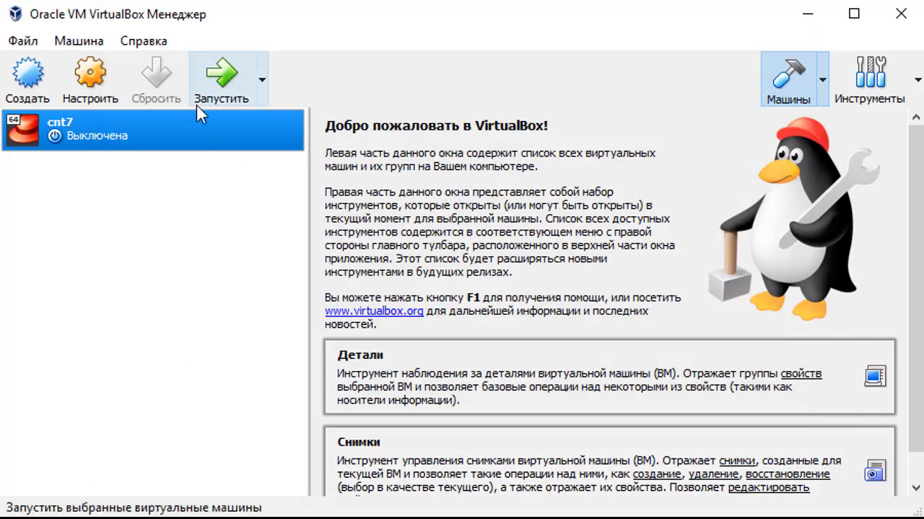
Step: Boot cnt7 from CentOS-7-x86_64-Minimal-1708.iso and move the VM window aside
{"action": "left_click", "coordinate": [224, 90]}
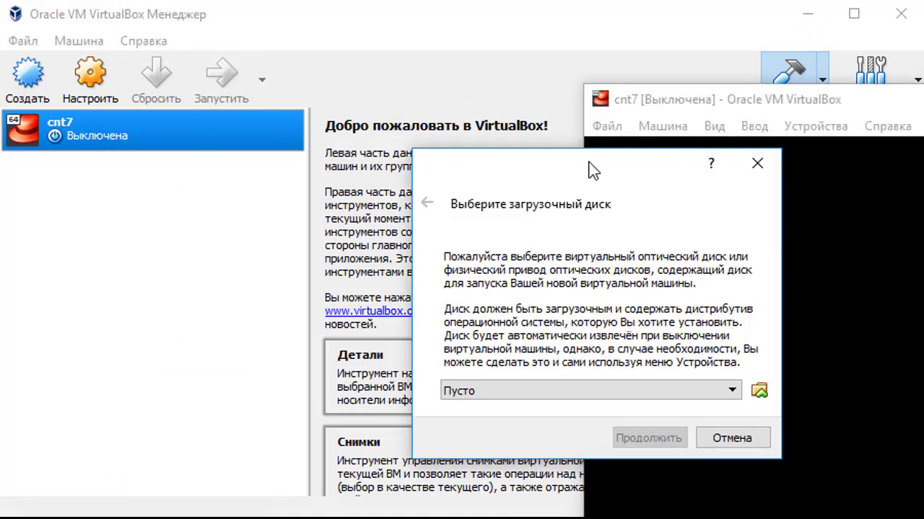
{"action": "left_click", "coordinate": [734, 394]}
{"action": "left_click", "coordinate": [732, 392]}
{"action": "left_click", "coordinate": [758, 391]}
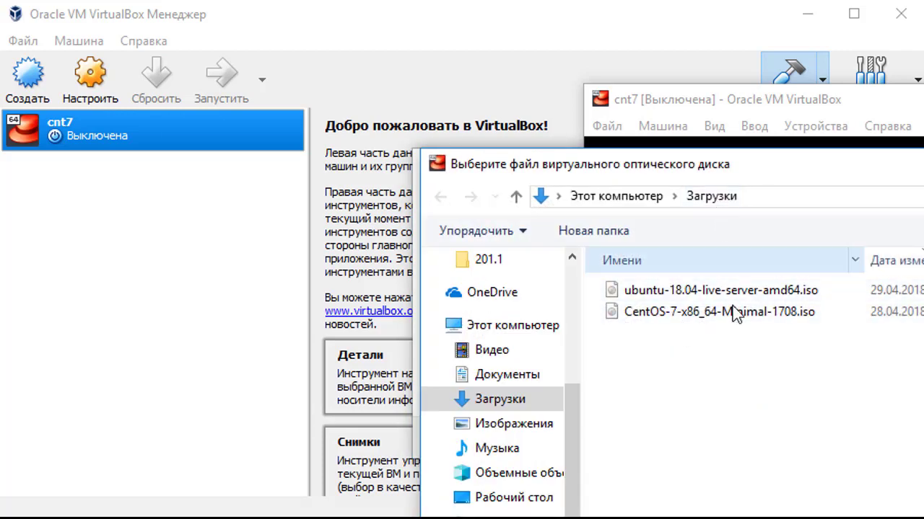
{"action": "double_click", "coordinate": [733, 313]}
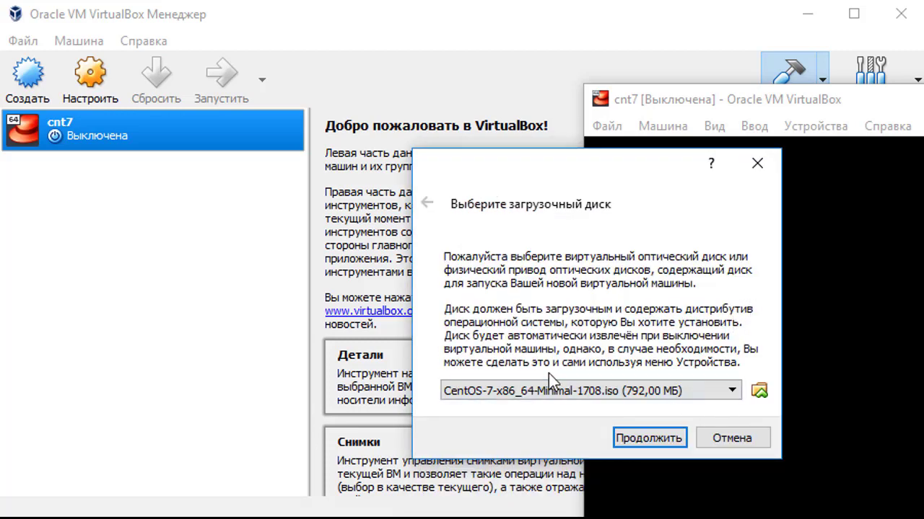
{"action": "left_click", "coordinate": [650, 438]}
{"action": "left_click_drag", "start_coordinate": [615, 90], "coordinate": [332, 4]}
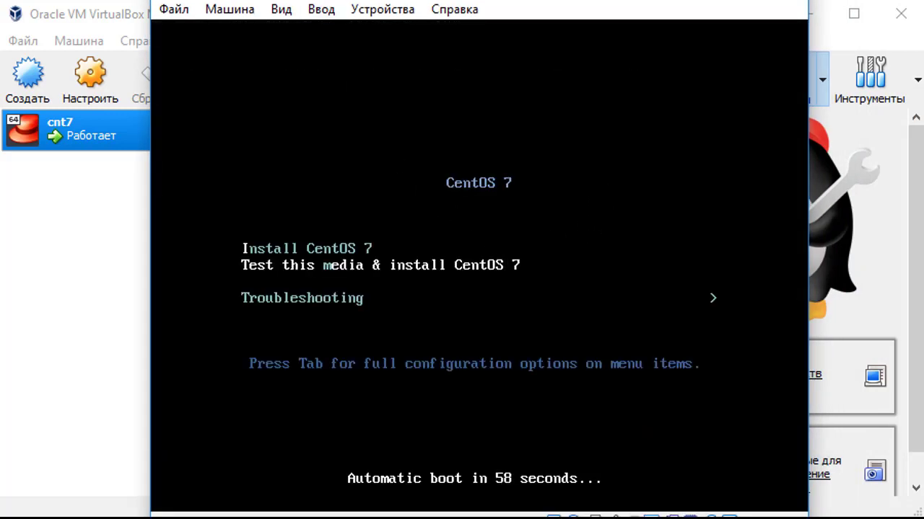
Step: Choose Install CentOS 7 from the boot menu and bring up the installer's language screen
{"action": "key", "text": "Up"}
{"action": "key", "text": "Return"}
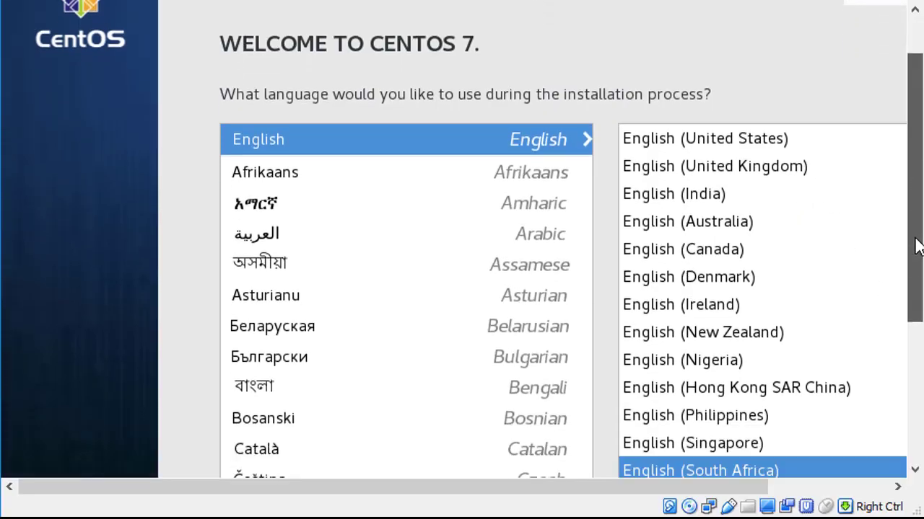
{"action": "left_click_drag", "start_coordinate": [659, 489], "coordinate": [743, 488]}
{"action": "left_click_drag", "start_coordinate": [916, 141], "coordinate": [907, 298]}
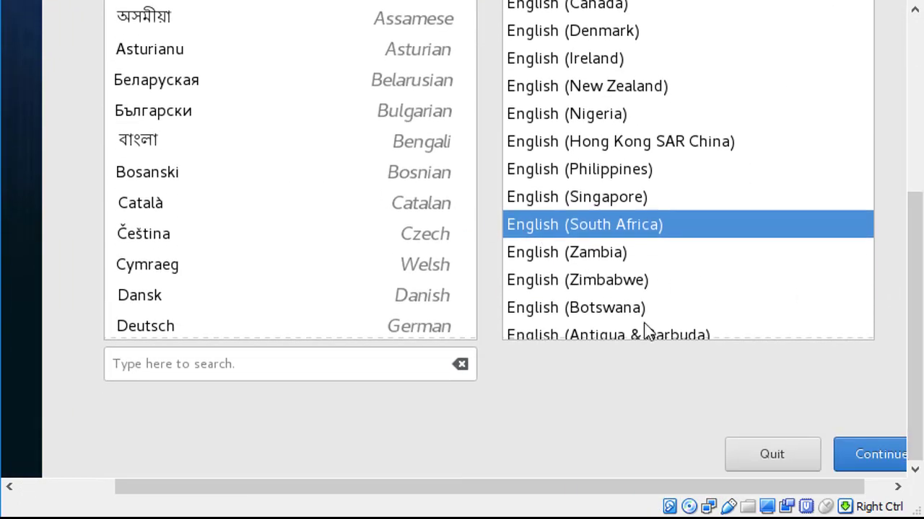
{"action": "left_click", "coordinate": [877, 456]}
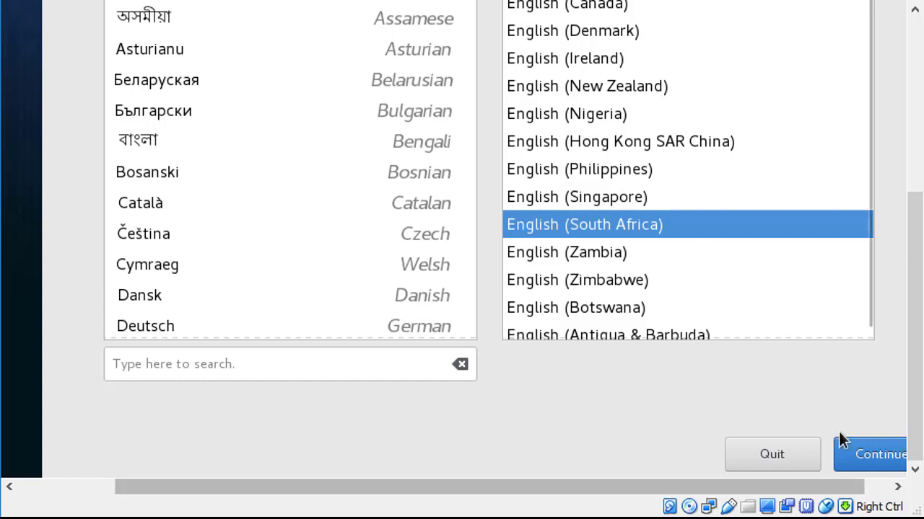
Step: Accept the installer language and set the timezone to Europe/Moscow
{"action": "left_click", "coordinate": [861, 445]}
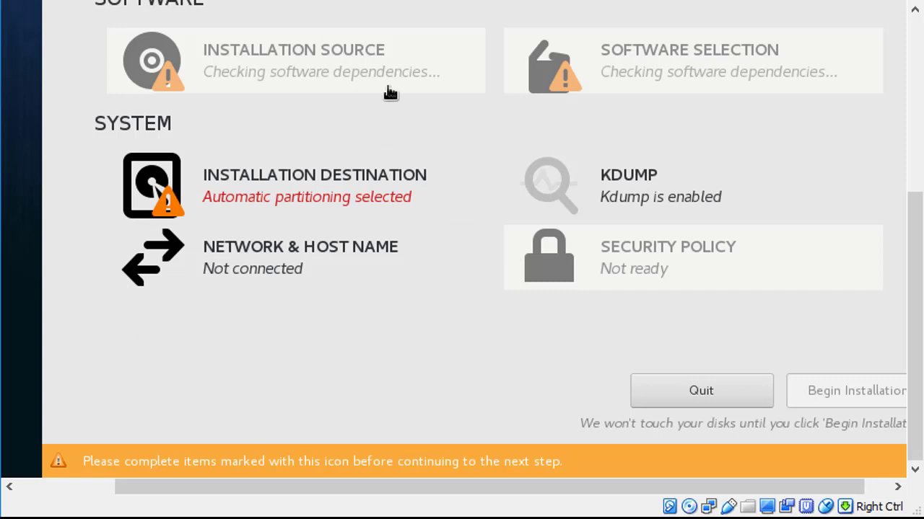
{"action": "scroll", "coordinate": [512, 137], "scroll_direction": "up", "scroll_amount": 5}
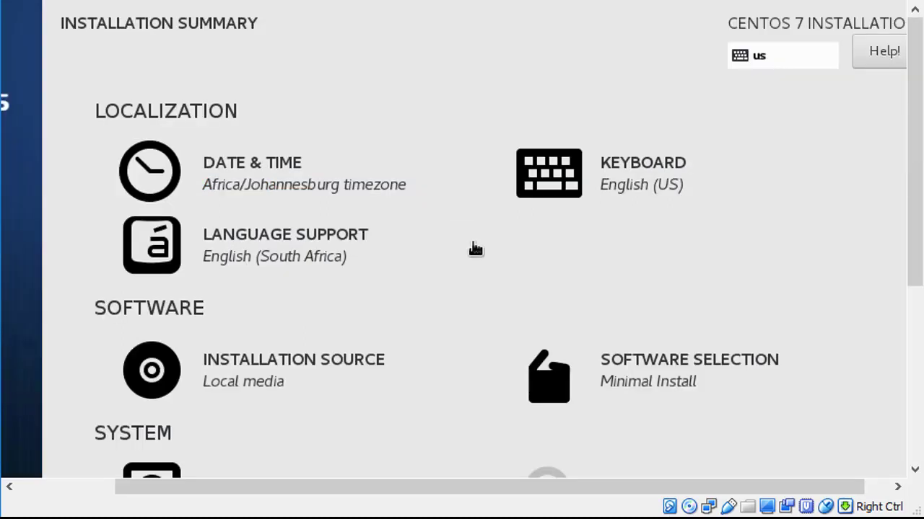
{"action": "left_click", "coordinate": [225, 173]}
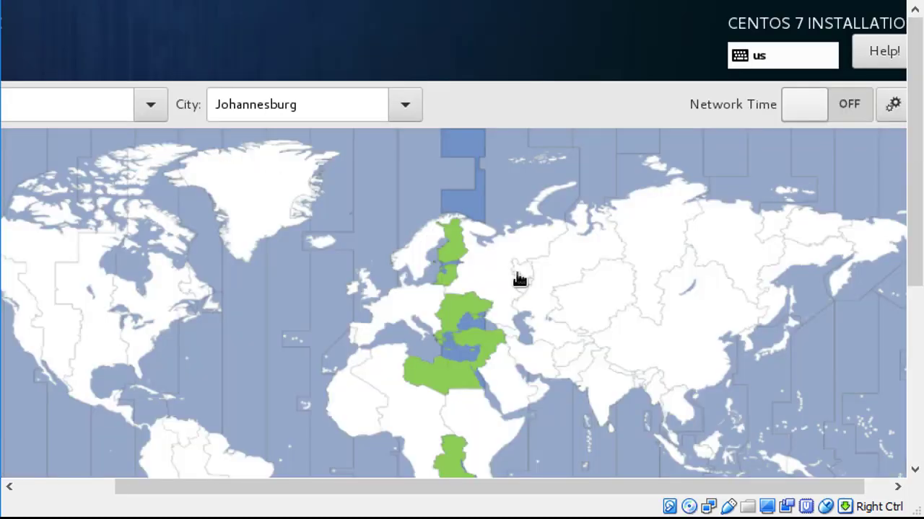
{"action": "left_click", "coordinate": [501, 260]}
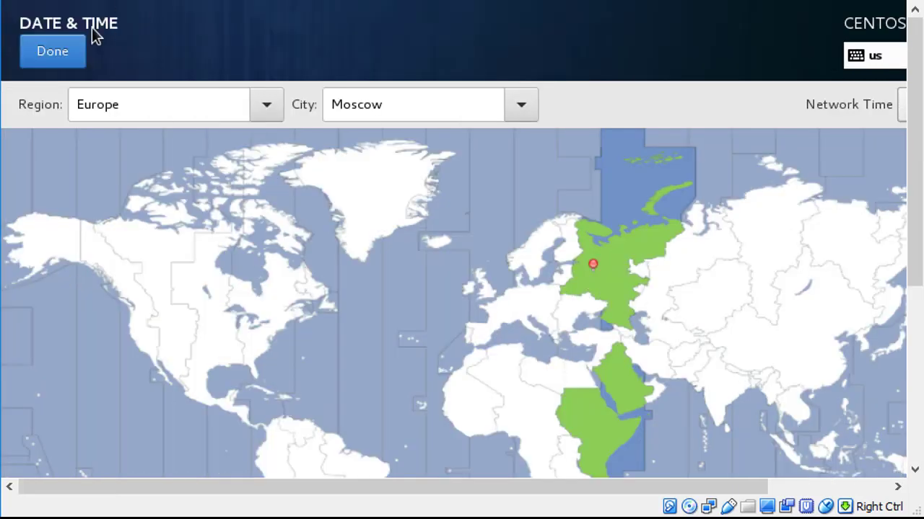
{"action": "left_click", "coordinate": [71, 51]}
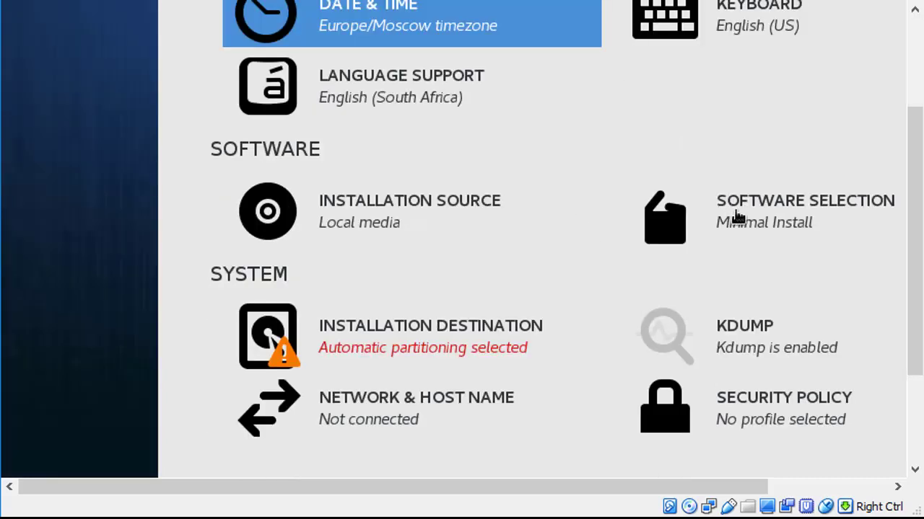
Step: Keep Minimal Install as the software selection
{"action": "left_click", "coordinate": [736, 218]}
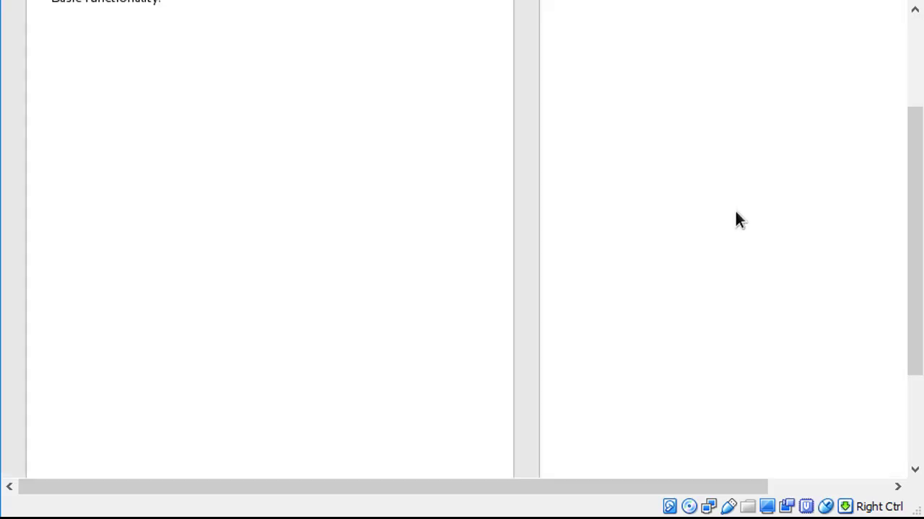
{"action": "scroll", "coordinate": [856, 180], "scroll_direction": "up", "scroll_amount": 2}
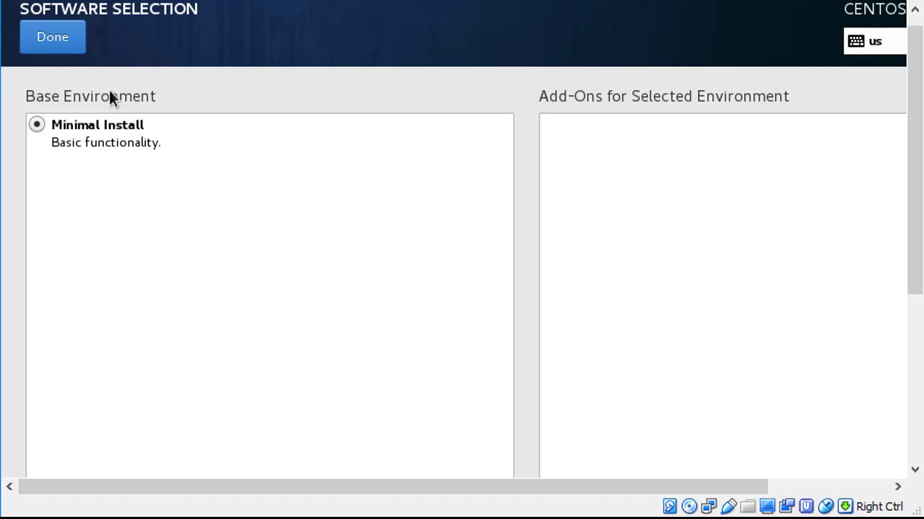
{"action": "left_click", "coordinate": [73, 47]}
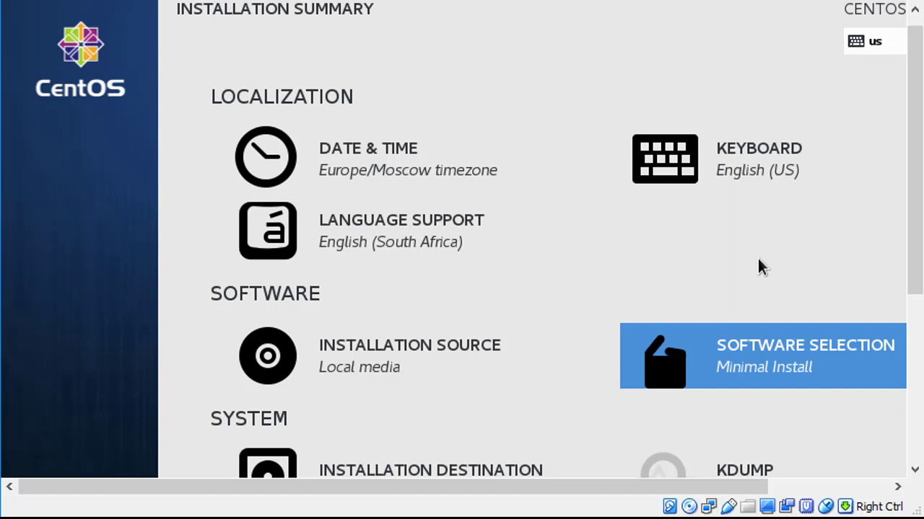
{"action": "scroll", "coordinate": [777, 256], "scroll_direction": "down", "scroll_amount": 5}
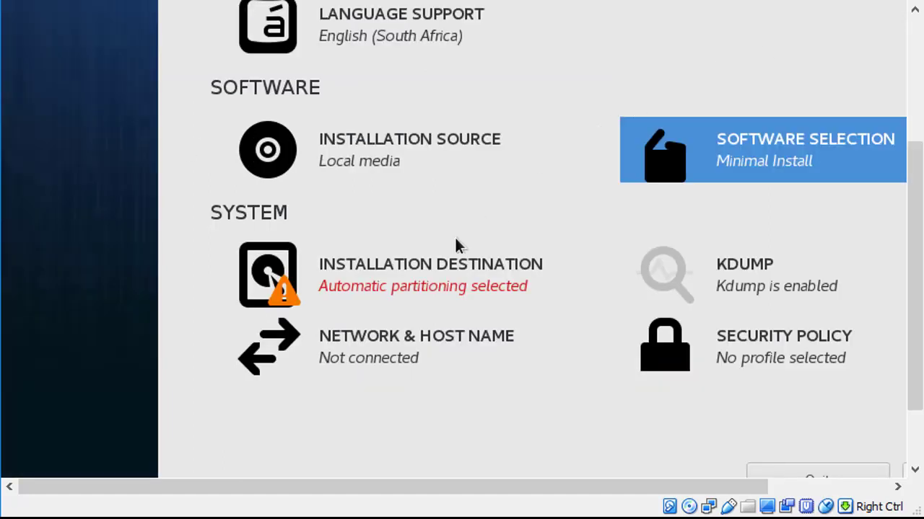
Step: Keep the 30 GiB ATA VBOX HARDDISK as destination with automatic partitioning
{"action": "left_click", "coordinate": [396, 281]}
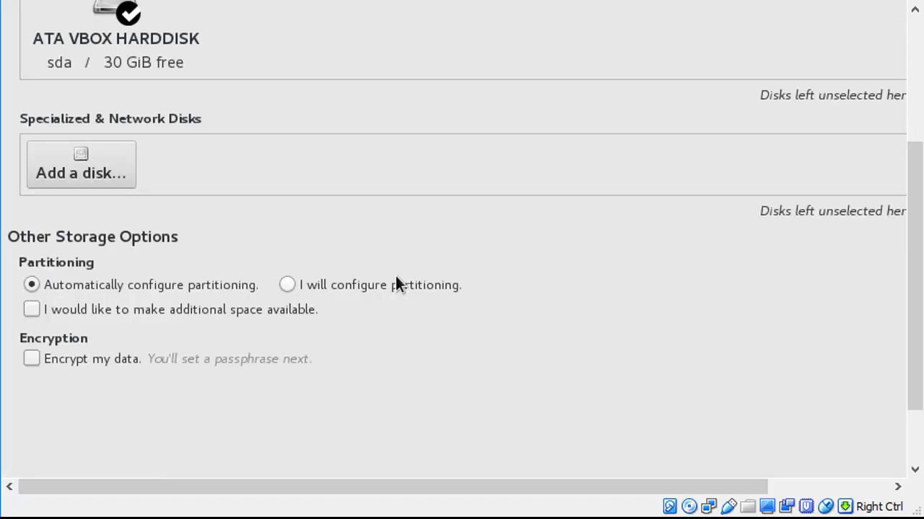
{"action": "scroll", "coordinate": [531, 274], "scroll_direction": "up", "scroll_amount": 2}
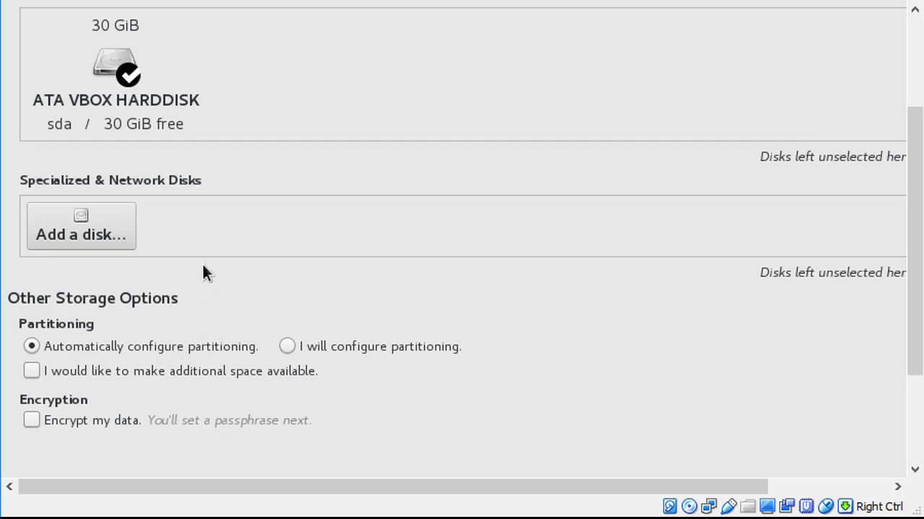
{"action": "left_click", "coordinate": [61, 46]}
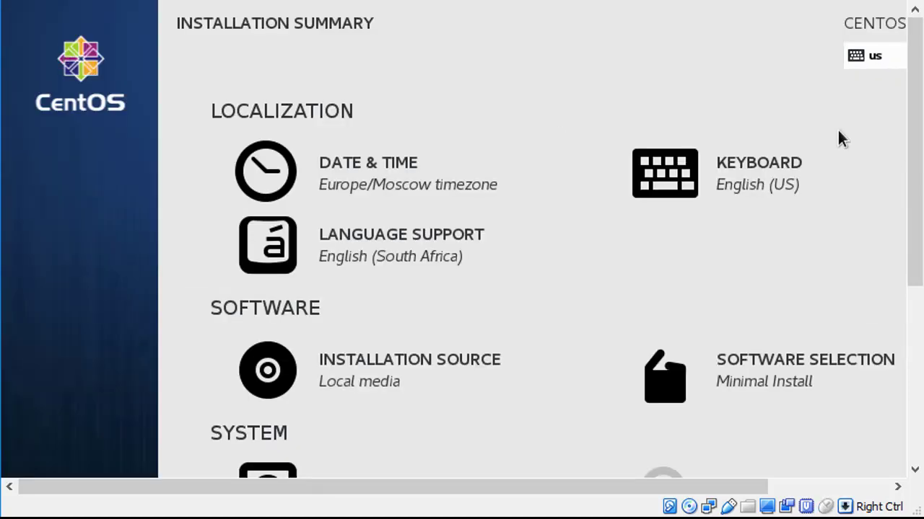
{"action": "scroll", "coordinate": [412, 264], "scroll_direction": "down", "scroll_amount": 3}
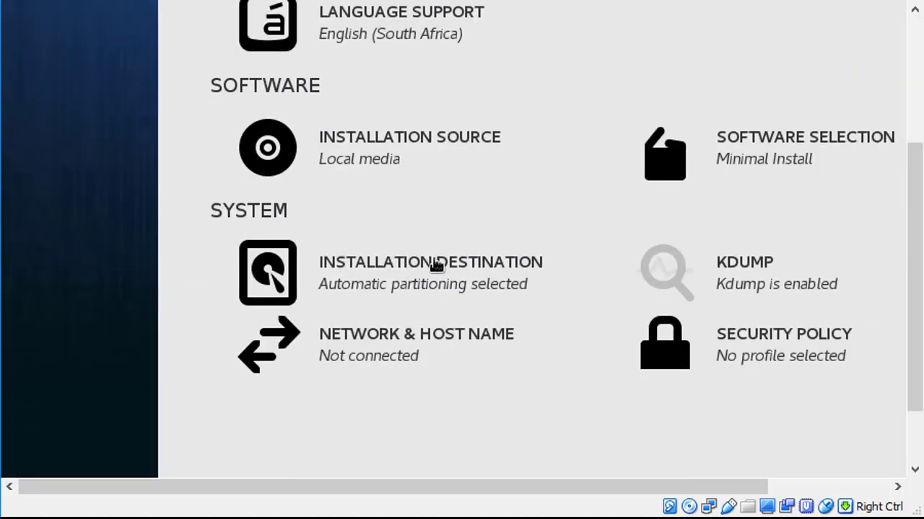
Step: Turn on Ethernet enp0s3 and apply host name cnt7.lan
{"action": "left_click", "coordinate": [374, 349]}
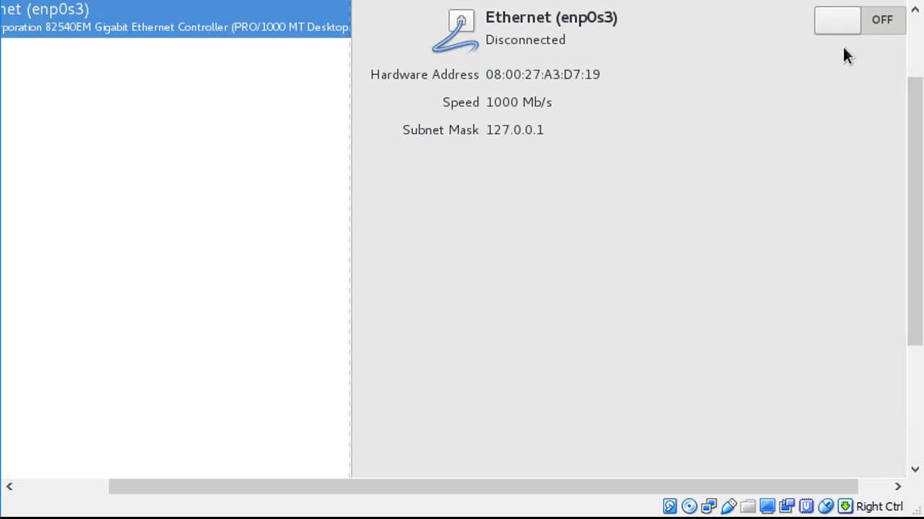
{"action": "left_click", "coordinate": [841, 21]}
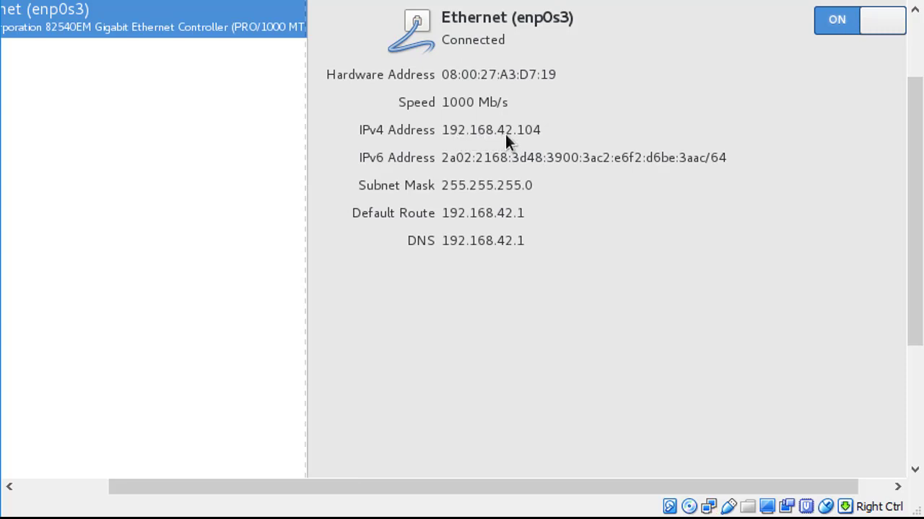
{"action": "left_click", "coordinate": [249, 417]}
{"action": "key", "text": "ctrl+a"}
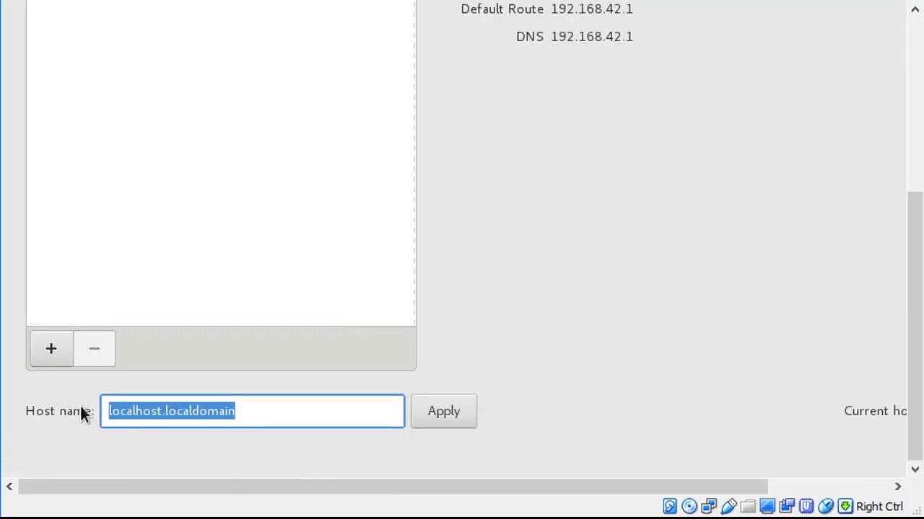
{"action": "type", "text": "cnt7"}
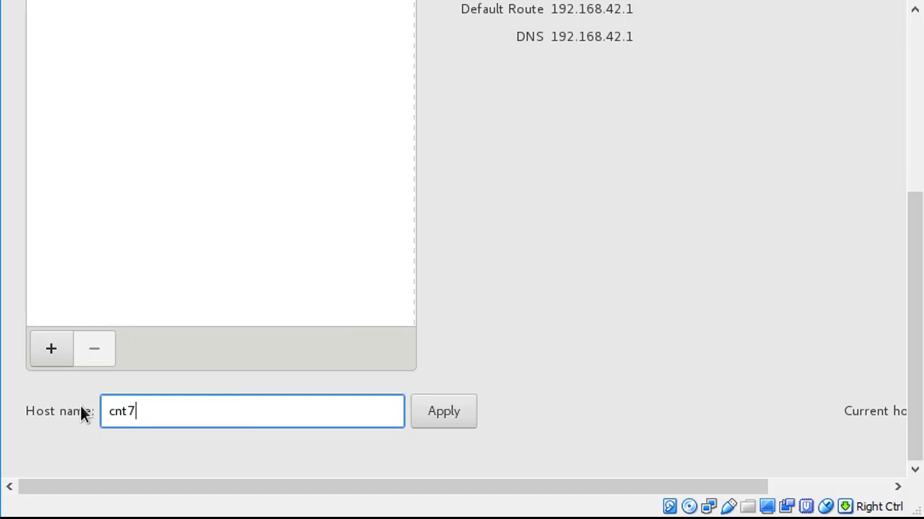
{"action": "type", "text": ".lan"}
{"action": "left_click", "coordinate": [434, 420]}
Step: Leave network settings and begin the CentOS installation
{"action": "scroll", "coordinate": [433, 417], "scroll_direction": "up", "scroll_amount": 5}
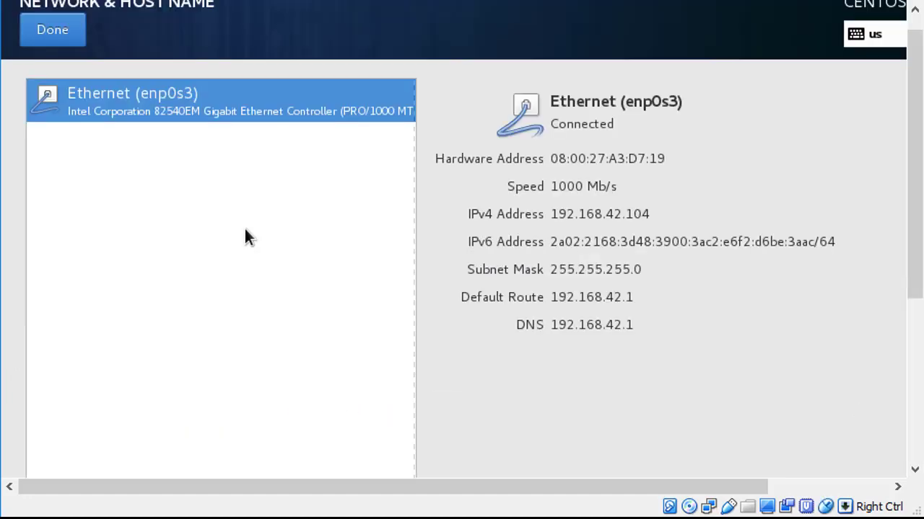
{"action": "left_click", "coordinate": [68, 40]}
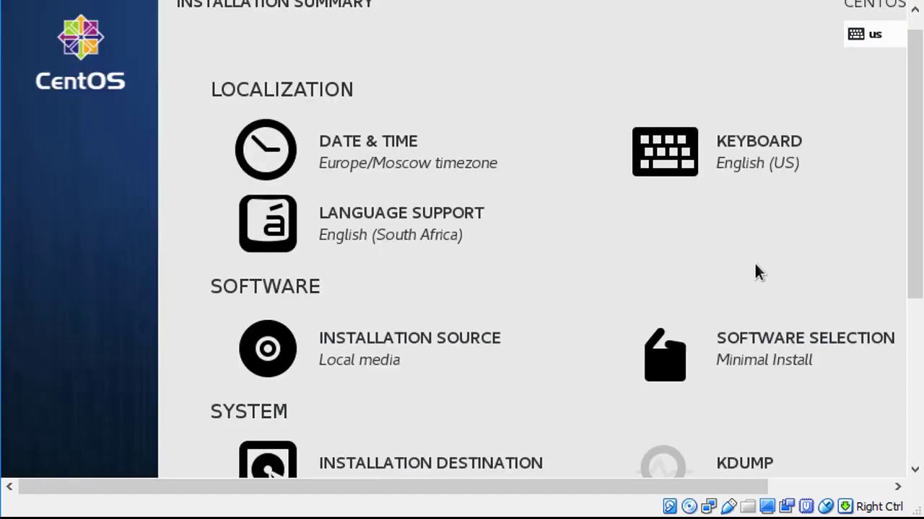
{"action": "scroll", "coordinate": [770, 261], "scroll_direction": "down", "scroll_amount": 5}
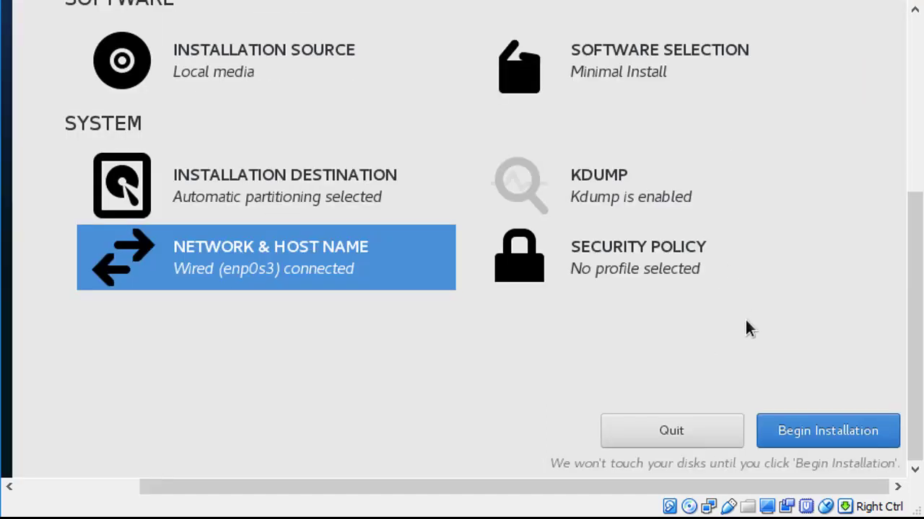
{"action": "left_click", "coordinate": [830, 437]}
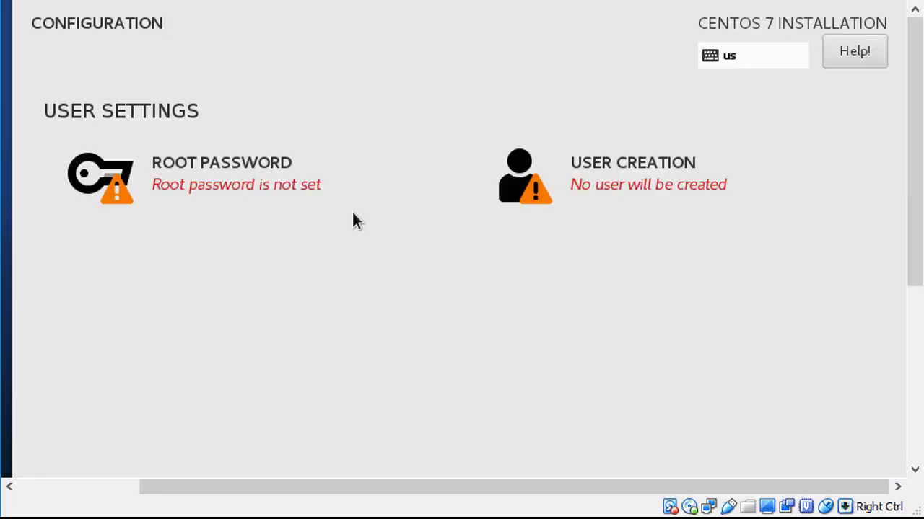
Step: Enter and confirm the root password, accepting it despite the weakness warning
{"action": "left_click", "coordinate": [171, 188]}
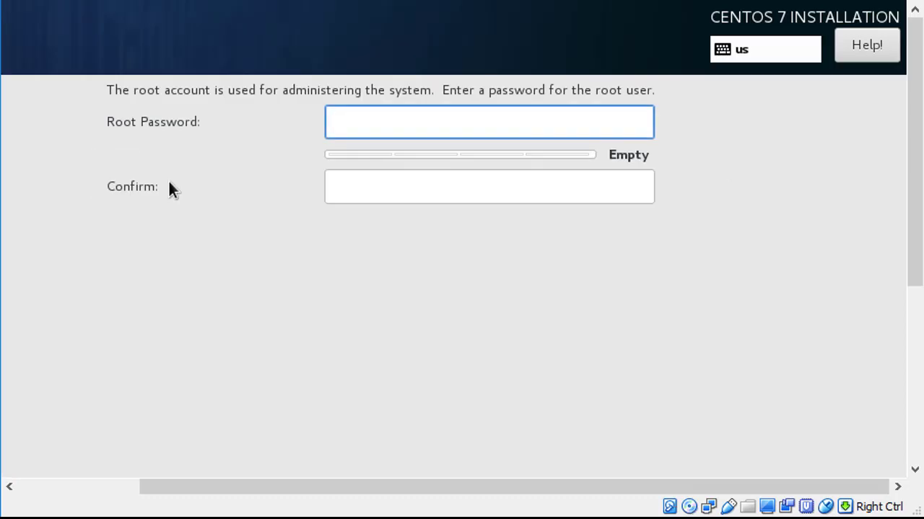
{"action": "type", "text": "123456"}
{"action": "key", "text": "Tab"}
{"action": "type", "text": "123456"}
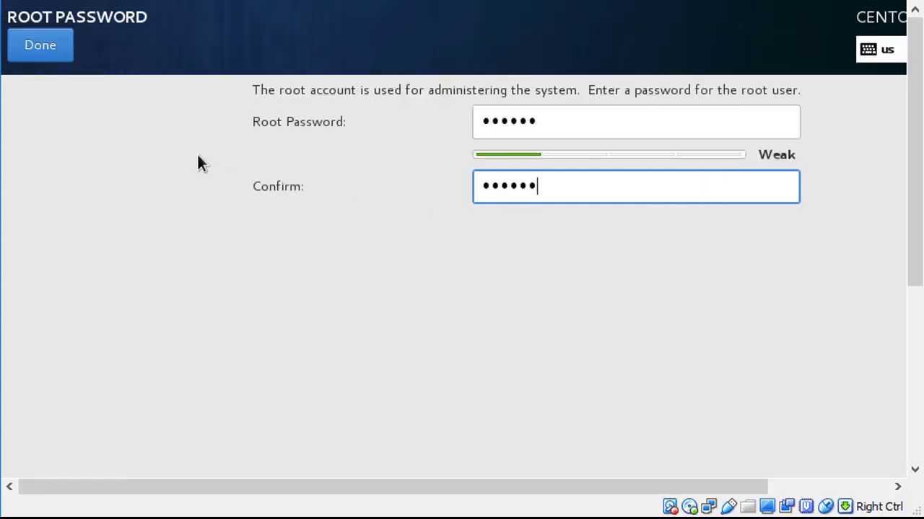
{"action": "left_click", "coordinate": [55, 44]}
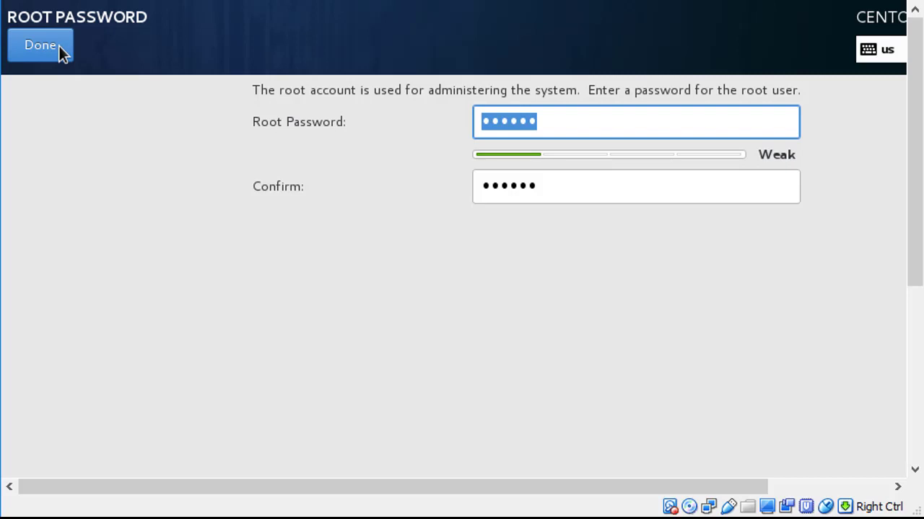
{"action": "left_click", "coordinate": [58, 46]}
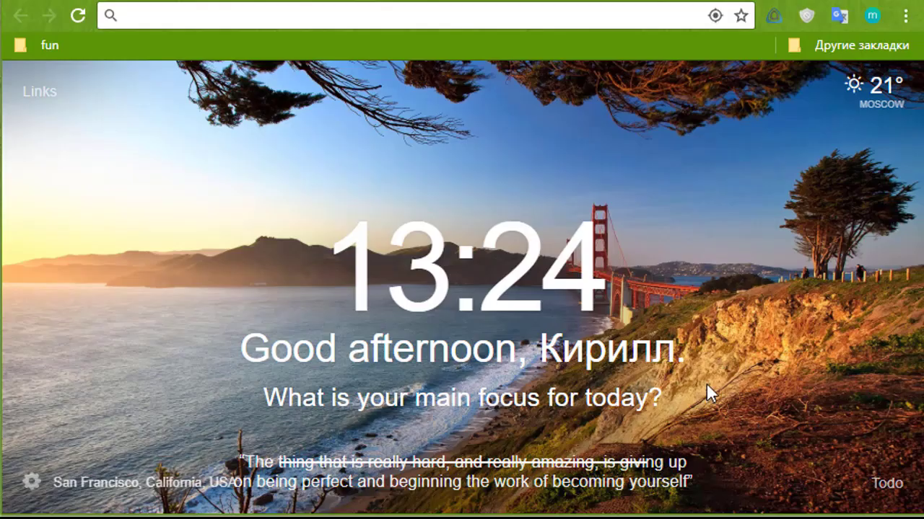
Step: Search the web for putty and go to the PuTTY latest release page
{"action": "left_click", "coordinate": [344, 20]}
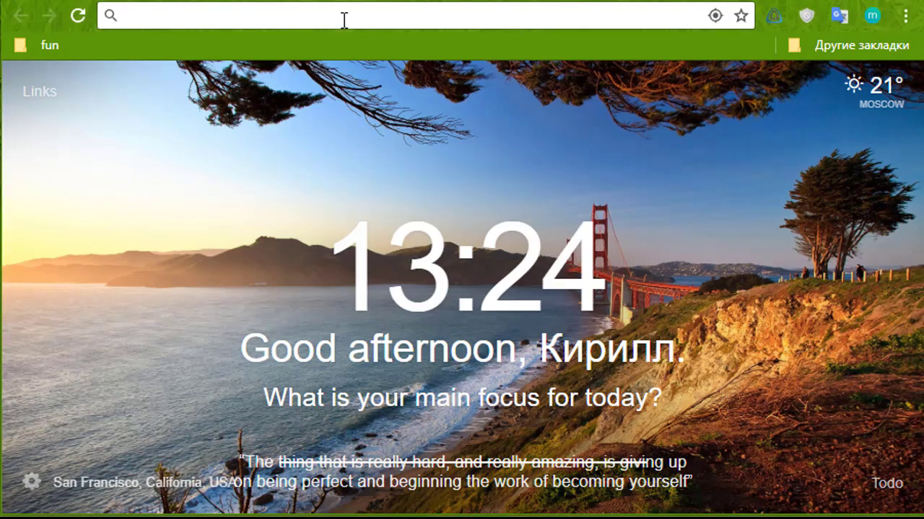
{"action": "type", "text": "putty"}
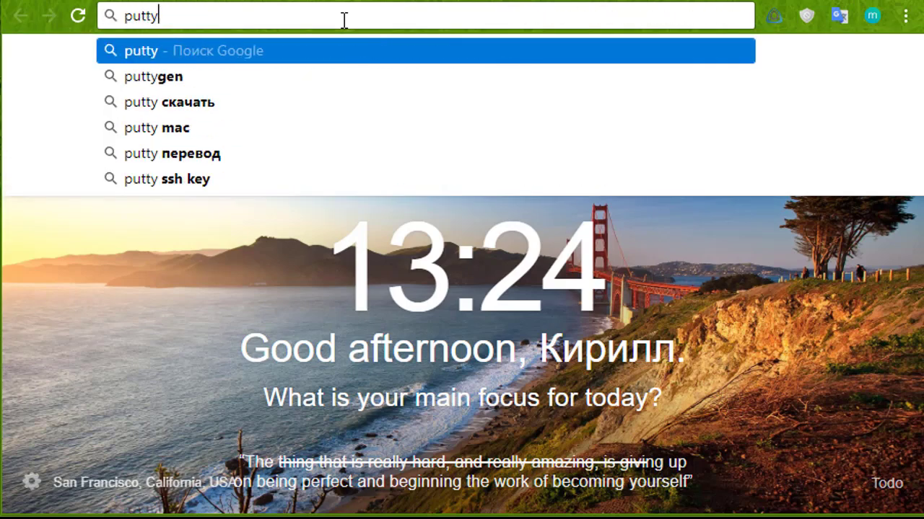
{"action": "key", "text": "Return"}
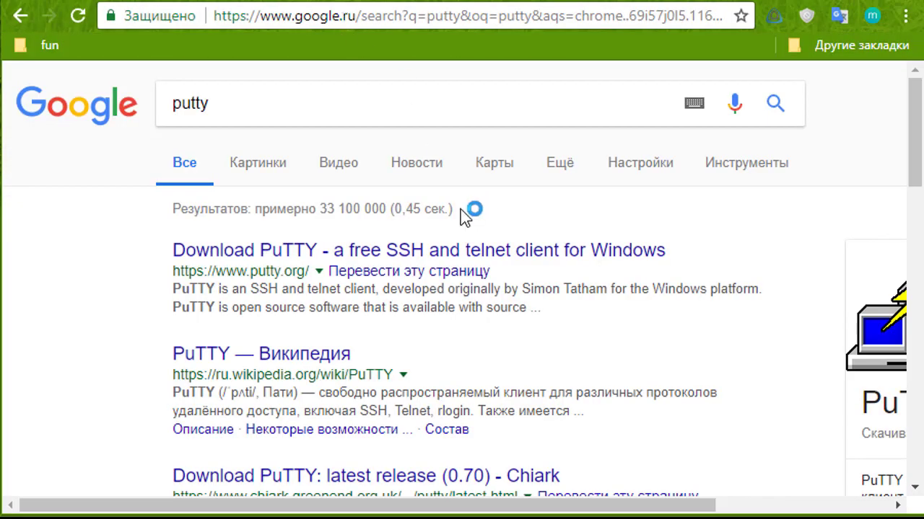
{"action": "left_click", "coordinate": [355, 249]}
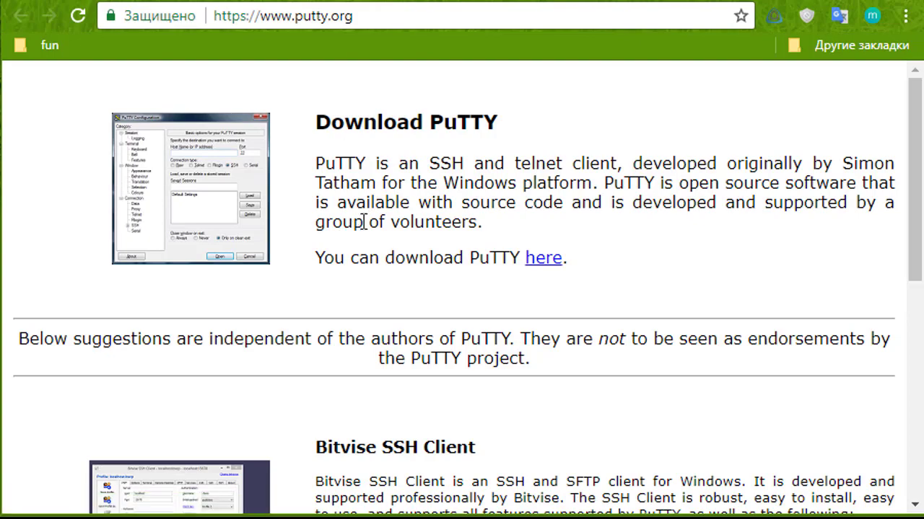
{"action": "left_click", "coordinate": [547, 261]}
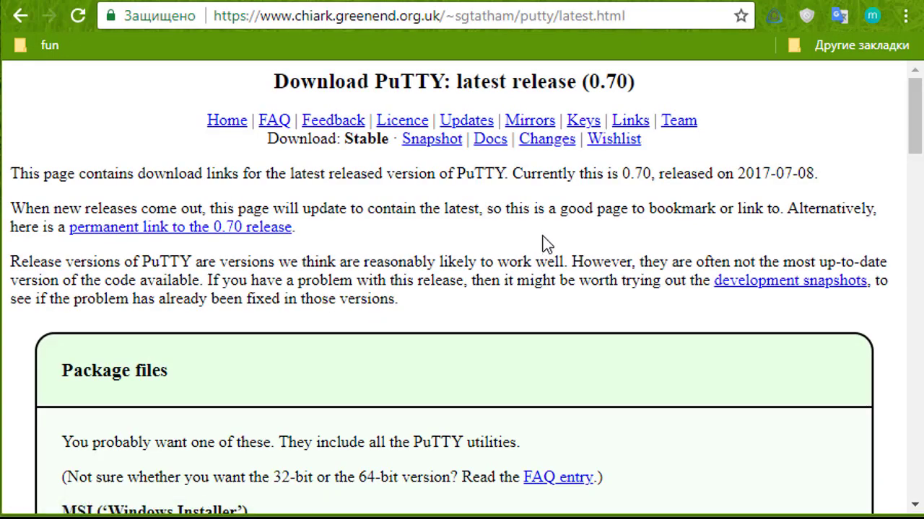
Step: Download the 32-bit putty-0.70-installer.msi and dismiss the download bar
{"action": "scroll", "coordinate": [546, 249], "scroll_direction": "down", "scroll_amount": 3}
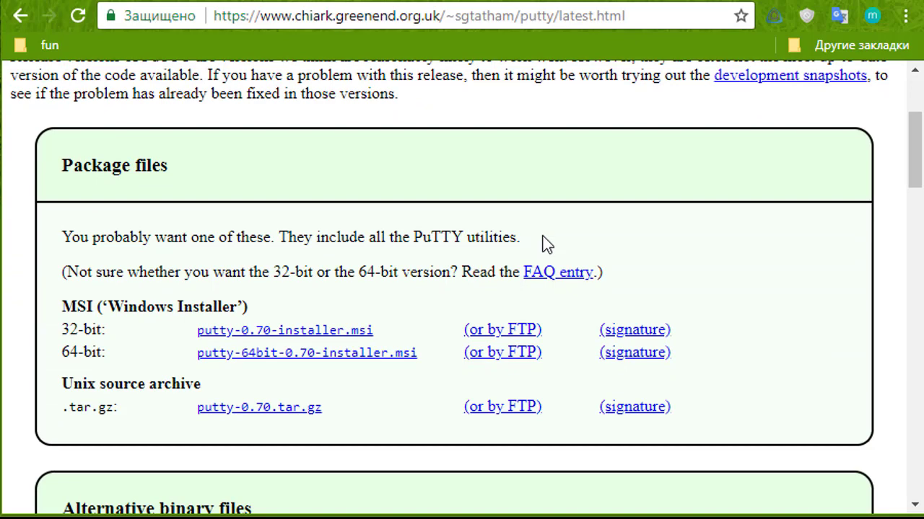
{"action": "scroll", "coordinate": [546, 214], "scroll_direction": "down", "scroll_amount": 3}
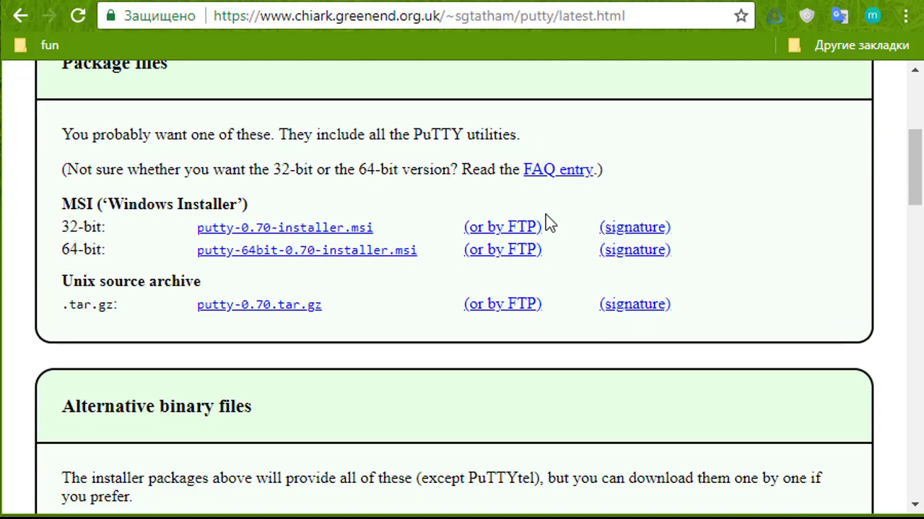
{"action": "scroll", "coordinate": [545, 214], "scroll_direction": "down", "scroll_amount": 2}
{"action": "scroll", "coordinate": [545, 214], "scroll_direction": "up", "scroll_amount": 3}
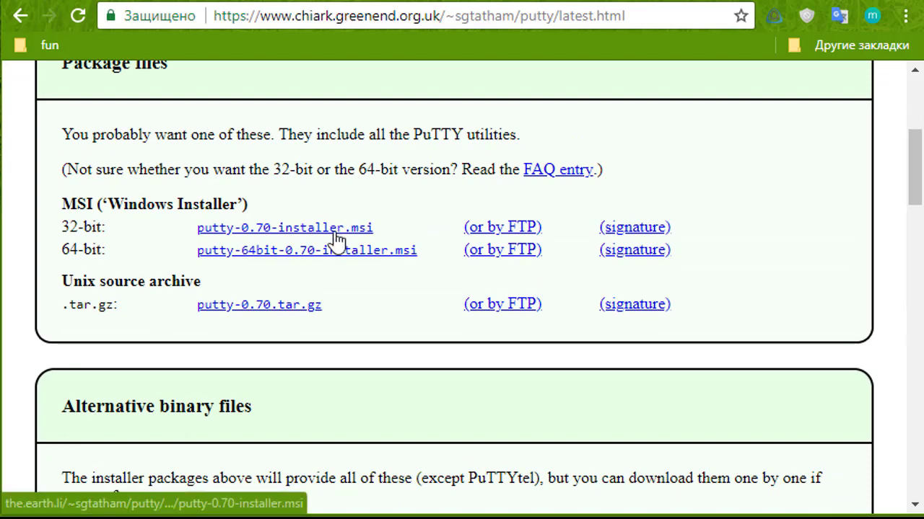
{"action": "scroll", "coordinate": [394, 216], "scroll_direction": "up", "scroll_amount": 2}
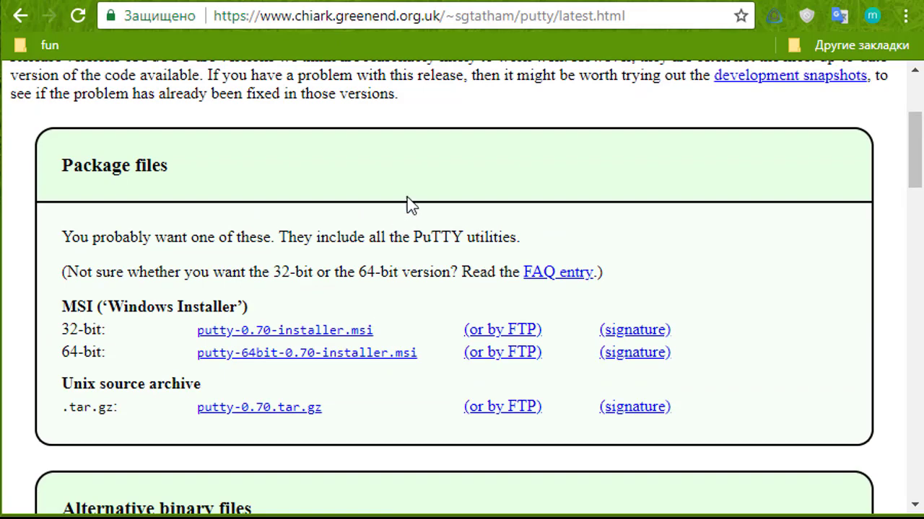
{"action": "scroll", "coordinate": [393, 215], "scroll_direction": "up", "scroll_amount": 2}
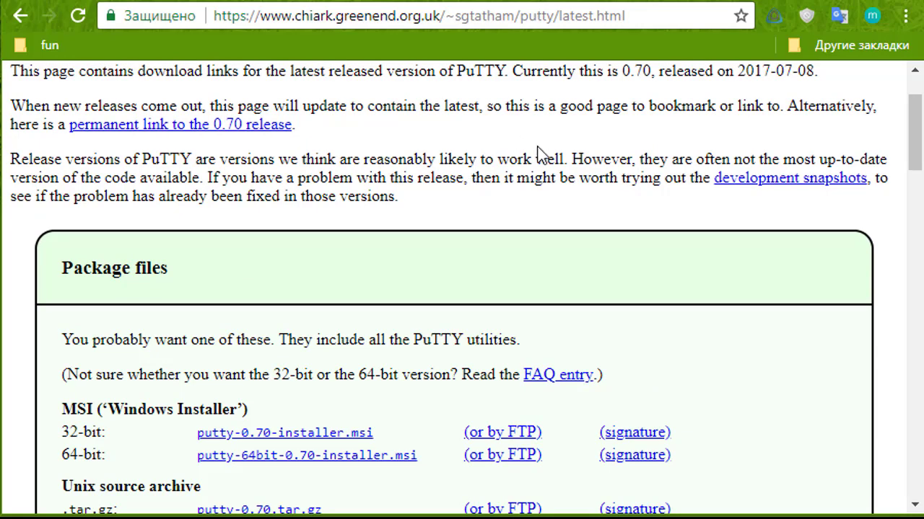
{"action": "scroll", "coordinate": [632, 163], "scroll_direction": "down", "scroll_amount": 3}
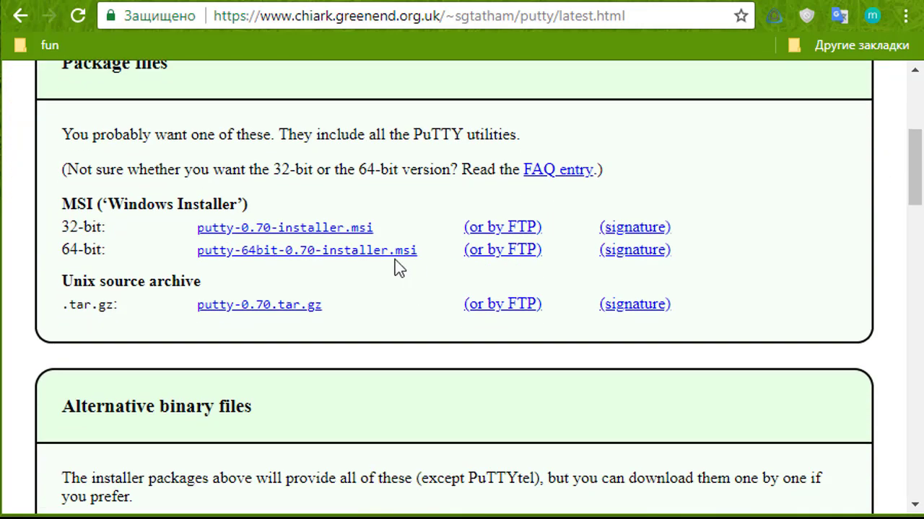
{"action": "left_click", "coordinate": [336, 230]}
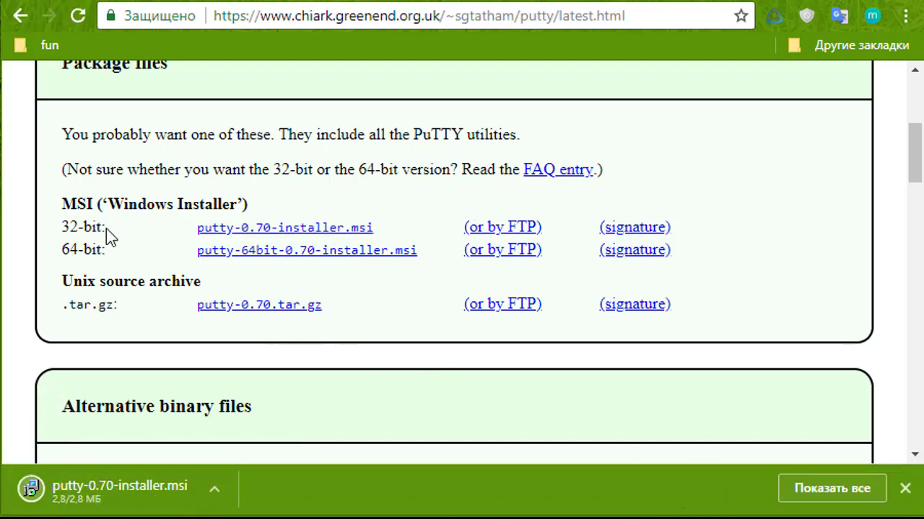
{"action": "double_click", "coordinate": [72, 227]}
{"action": "double_click", "coordinate": [72, 250]}
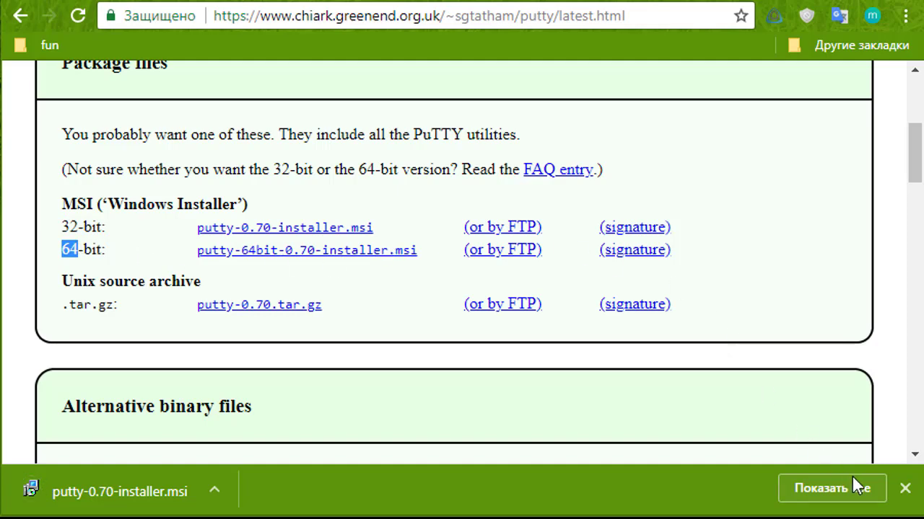
{"action": "left_click", "coordinate": [906, 491]}
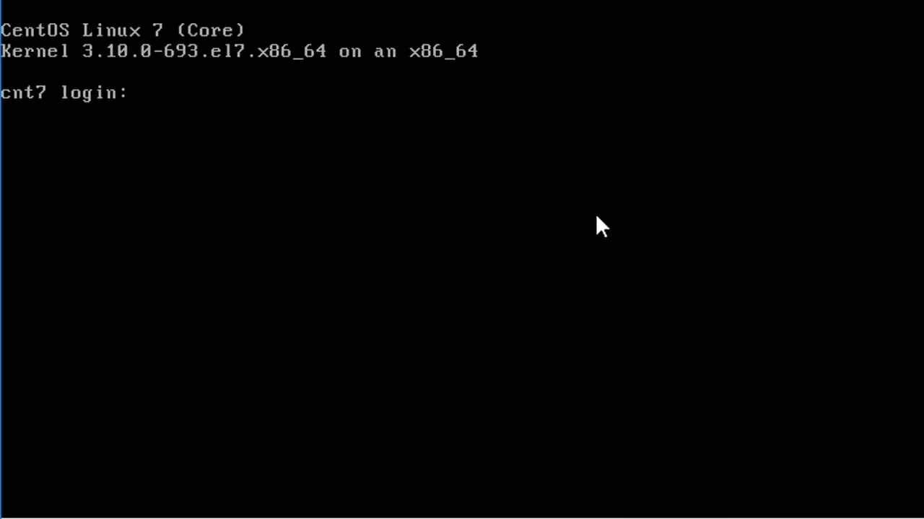
Step: Log in as root and verify with 'service sshd status' that sshd is running
{"action": "type", "text": "root"}
{"action": "key", "text": "Return"}
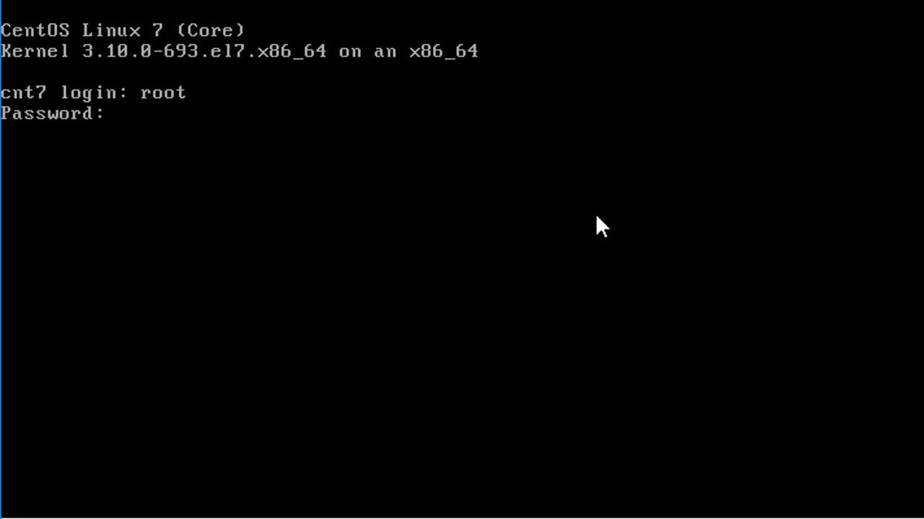
{"action": "key", "text": "Return"}
{"action": "key", "text": "Return"}
{"action": "key", "text": "Return"}
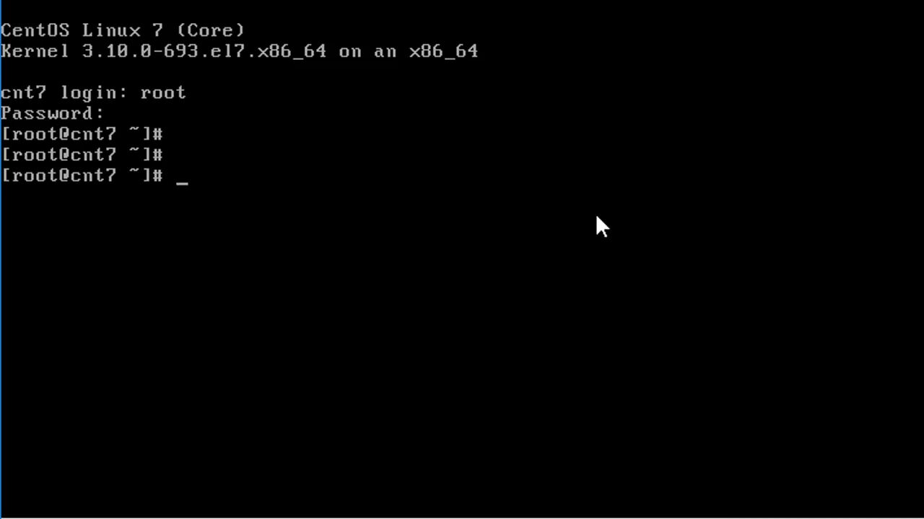
{"action": "type", "text": "service "}
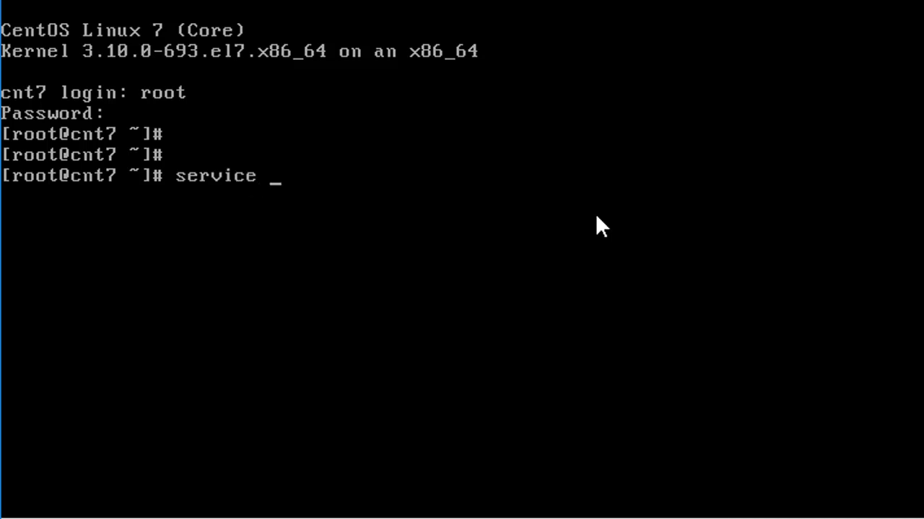
{"action": "type", "text": "sshd status"}
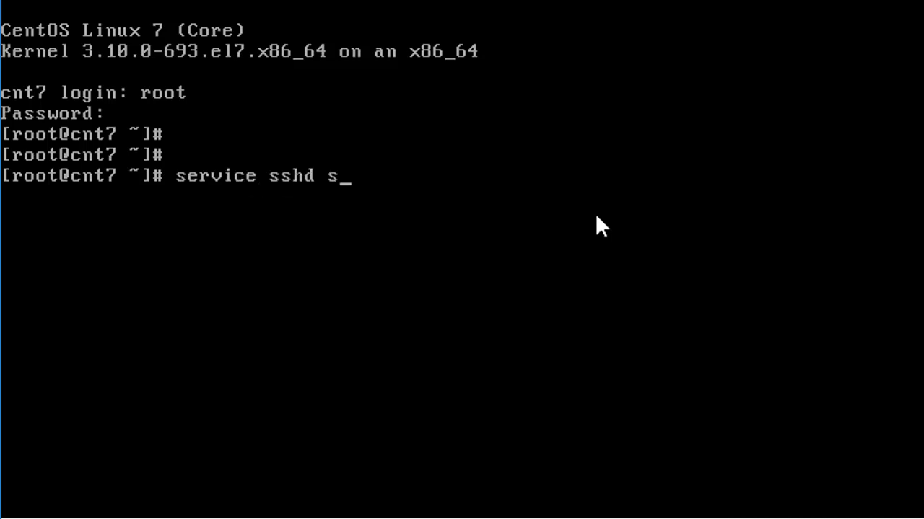
{"action": "key", "text": "Return"}
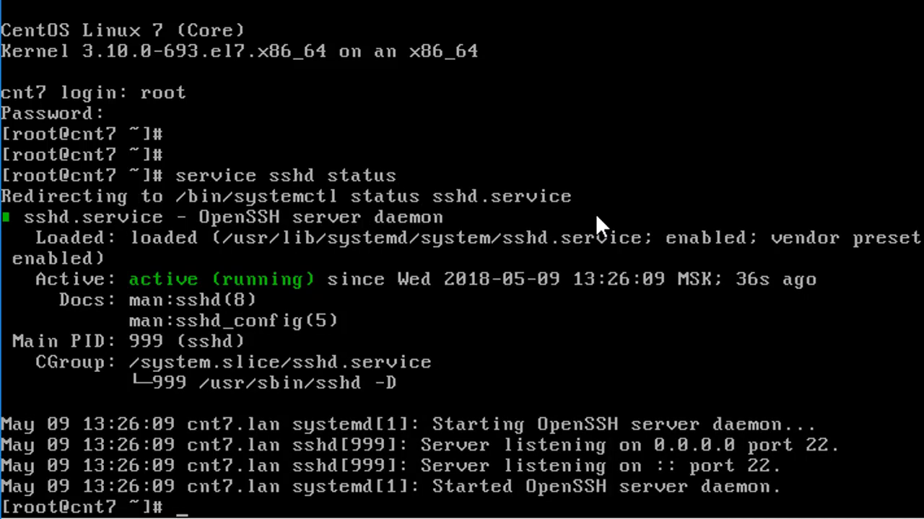
{"action": "key", "text": "ctrl+l"}
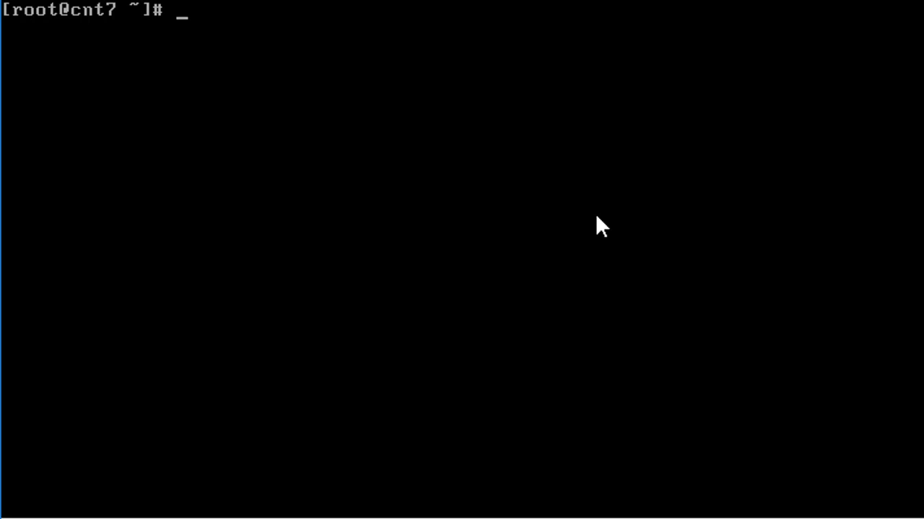
Step: Check firewalld with 'systemctl status firewalld'
{"action": "type", "text": "systemc"}
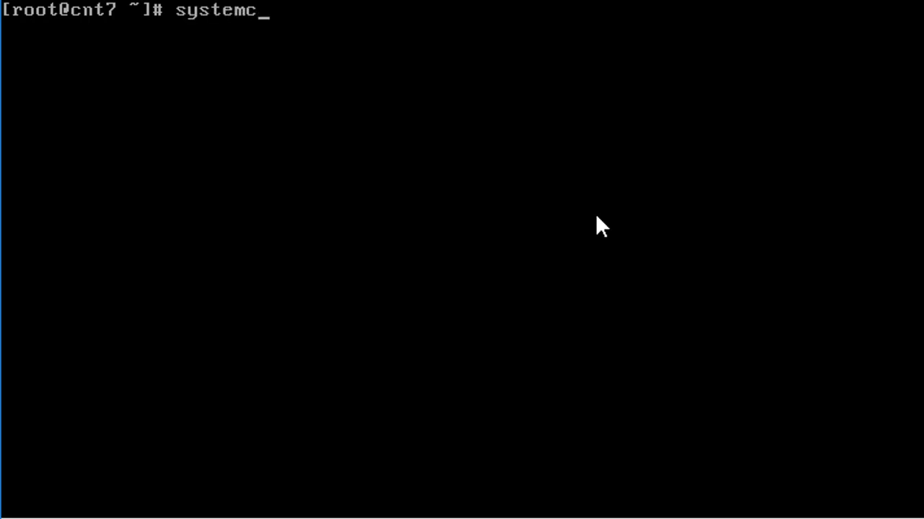
{"action": "type", "text": "tl"}
{"action": "type", "text": "status firewalld"}
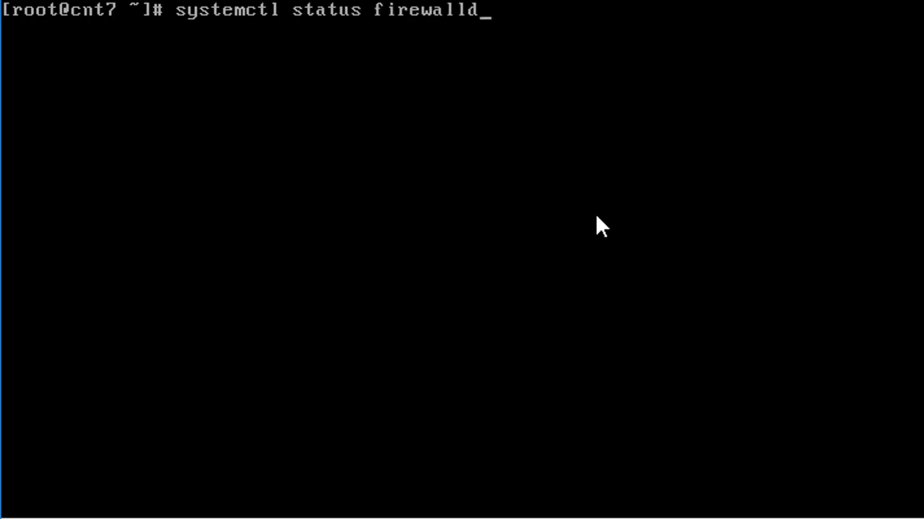
{"action": "key", "text": "Return"}
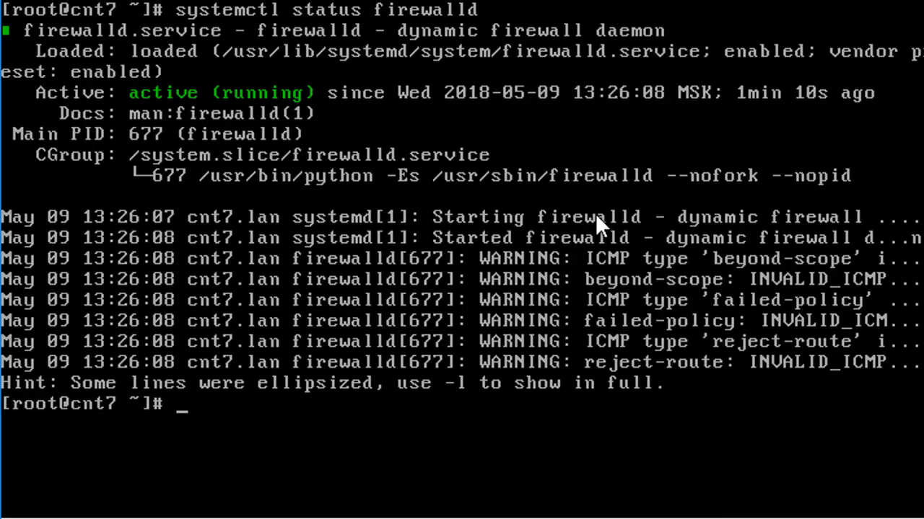
Step: Run 'systemctl stop firewalld' and 'systemctl disable firewalld' by editing recalled commands
{"action": "key", "text": "Up"}
{"action": "key", "text": "Right"}
{"action": "key", "text": "Right"}
{"action": "key", "text": "Delete"}
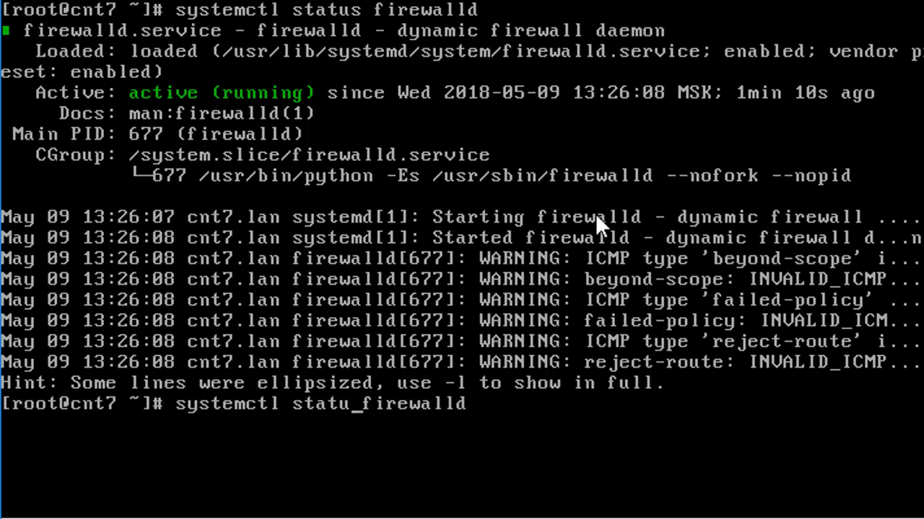
{"action": "key", "text": "BackSpace"}
{"action": "key", "text": "BackSpace"}
{"action": "key", "text": "BackSpace"}
{"action": "key", "text": "BackSpace"}
{"action": "type", "text": "top"}
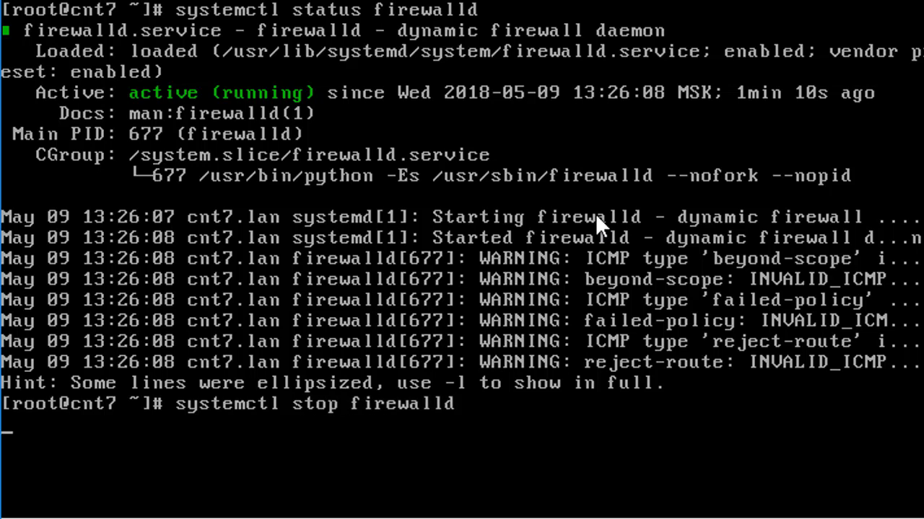
{"action": "key", "text": "Return"}
{"action": "key", "text": "Up"}
{"action": "key", "text": "BackSpace"}
{"action": "key", "text": "BackSpace"}
{"action": "key", "text": "BackSpace"}
{"action": "key", "text": "BackSpace"}
{"action": "type", "text": "disable firewalld"}
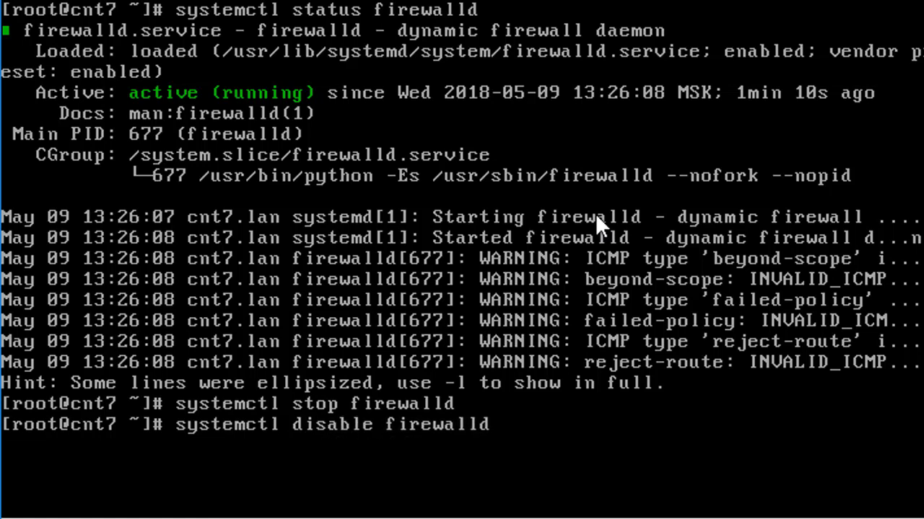
{"action": "key", "text": "Return"}
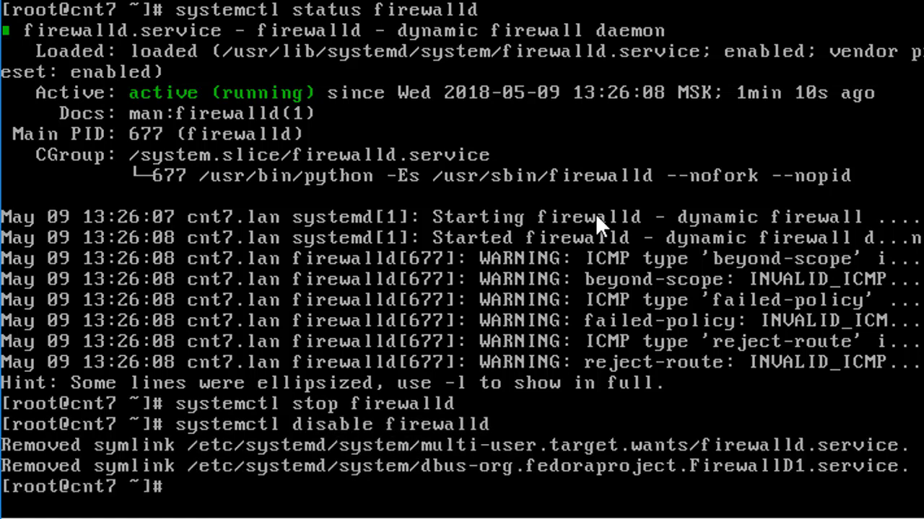
Step: List iptables rules with 'iptables -L' to confirm the chains are empty
{"action": "key", "text": "ctrl+l"}
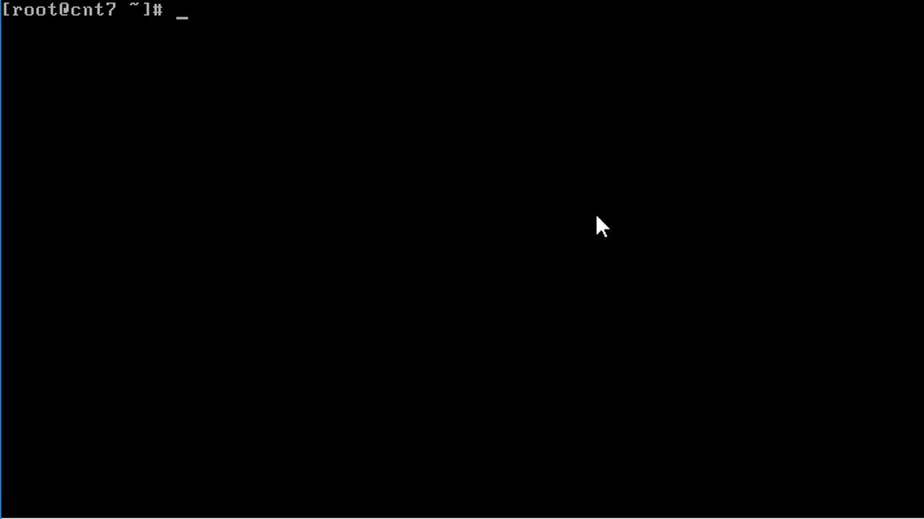
{"action": "type", "text": "iptables -L"}
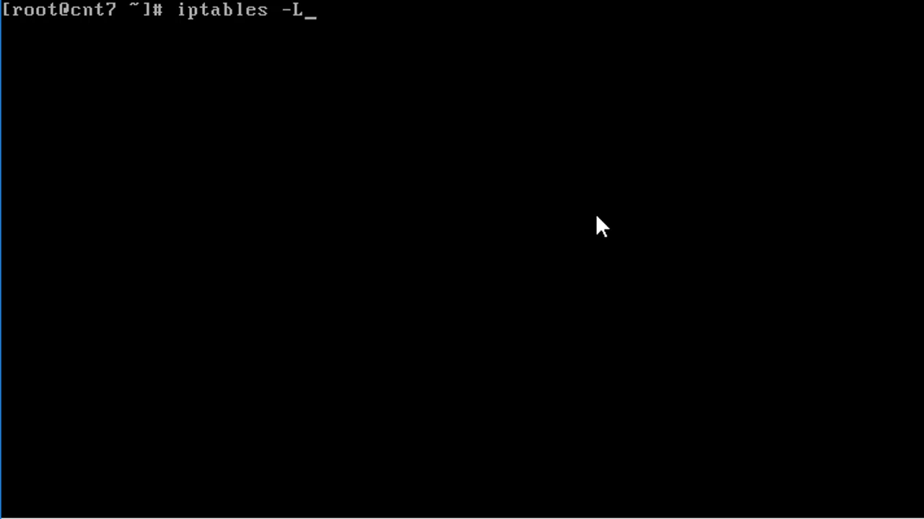
{"action": "key", "text": "Return"}
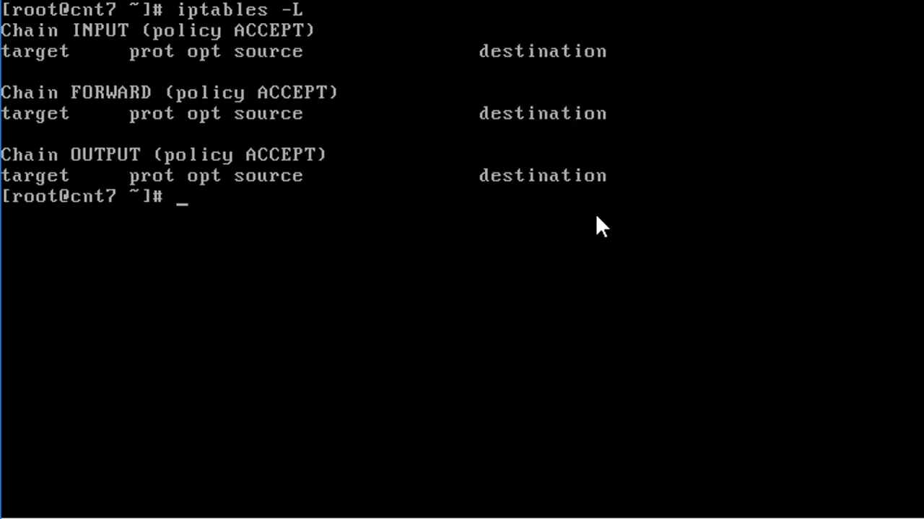
{"action": "key", "text": "Return"}
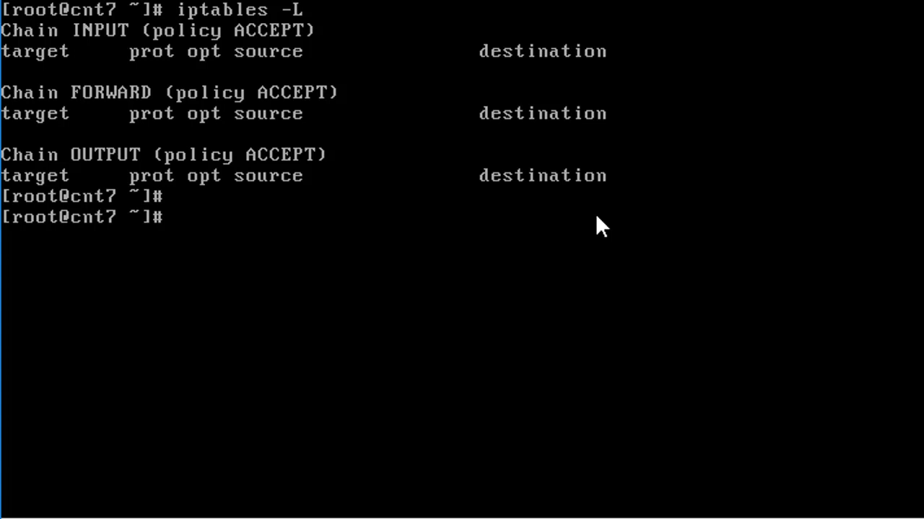
Step: Open /etc/selinux/config in vi
{"action": "type", "text": "vim"}
{"action": "key", "text": "BackSpace"}
{"action": "type", "text": "/etc/sel"}
{"action": "key", "text": "Tab"}
{"action": "key", "text": "Tab"}
{"action": "key", "text": "Tab"}
{"action": "key", "text": "Tab"}
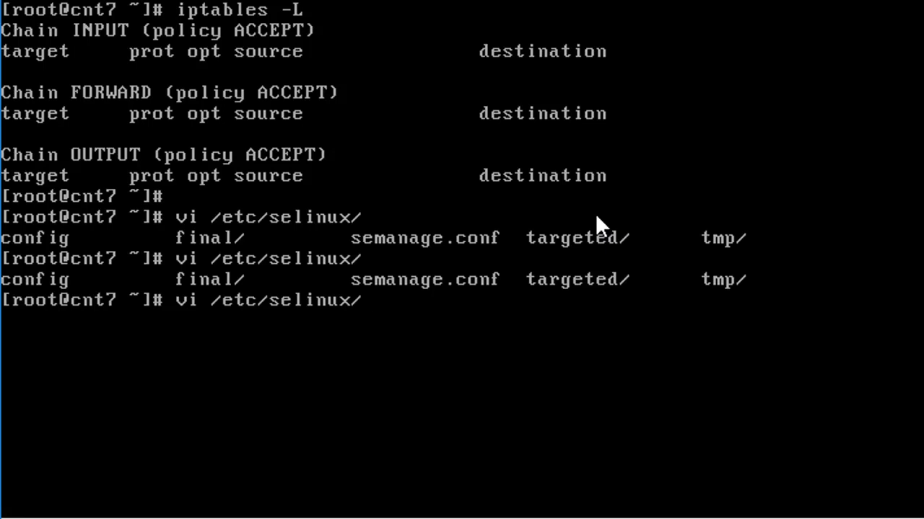
{"action": "type", "text": "config"}
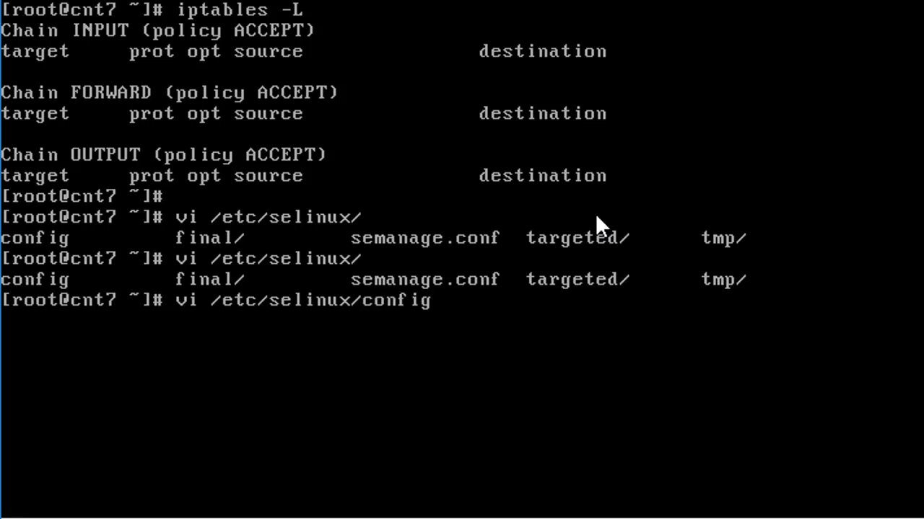
{"action": "key", "text": "Return"}
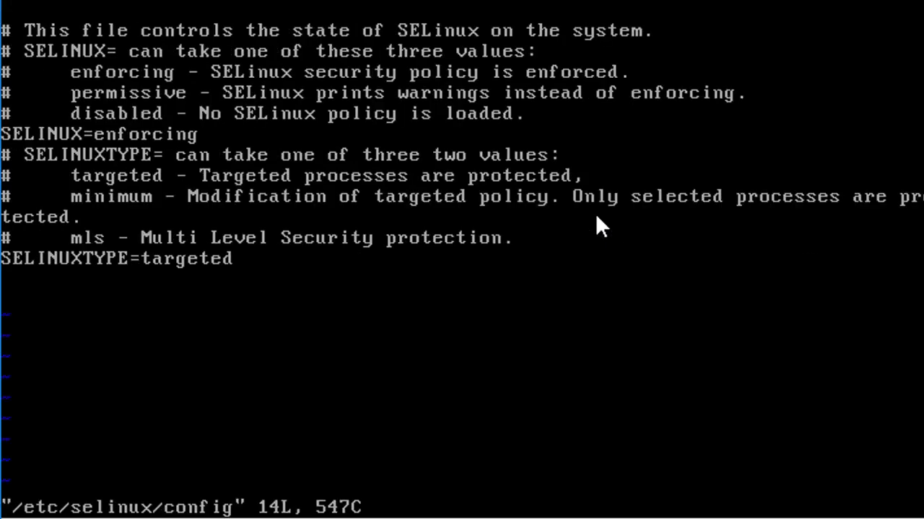
Step: Change SELINUX=enforcing to SELINUX=disabled, save with :wq and clear the screen
{"action": "key", "text": "Down"}
{"action": "key", "text": "Down"}
{"action": "key", "text": "Down"}
{"action": "key", "text": "x"}
{"action": "key", "text": "x"}
{"action": "key", "text": "x"}
{"action": "key", "text": "x"}
{"action": "key", "text": "x"}
{"action": "key", "text": "x"}
{"action": "key", "text": "x"}
{"action": "key", "text": "x"}
{"action": "key", "text": "x"}
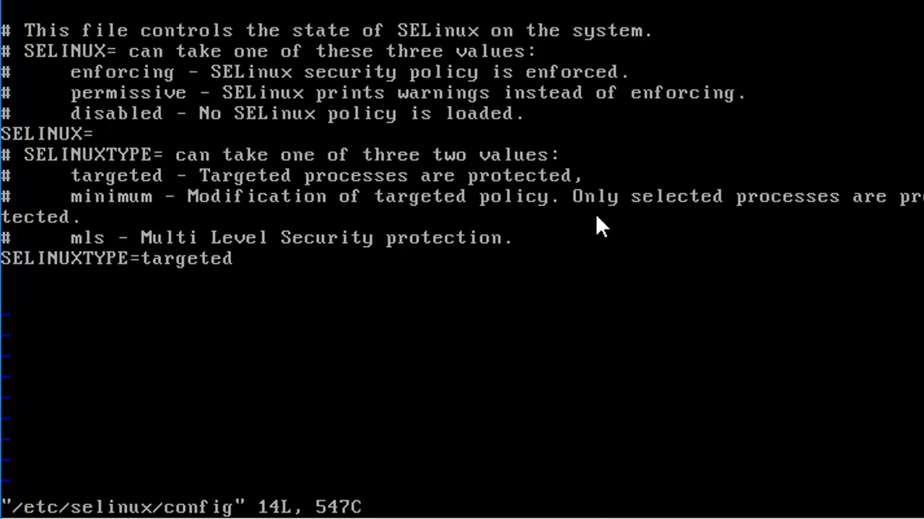
{"action": "key", "text": "a"}
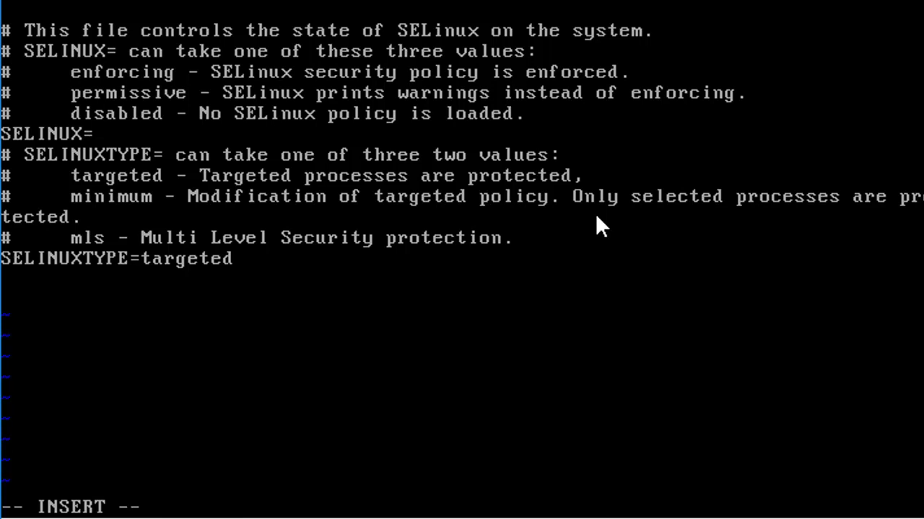
{"action": "type", "text": "disabled"}
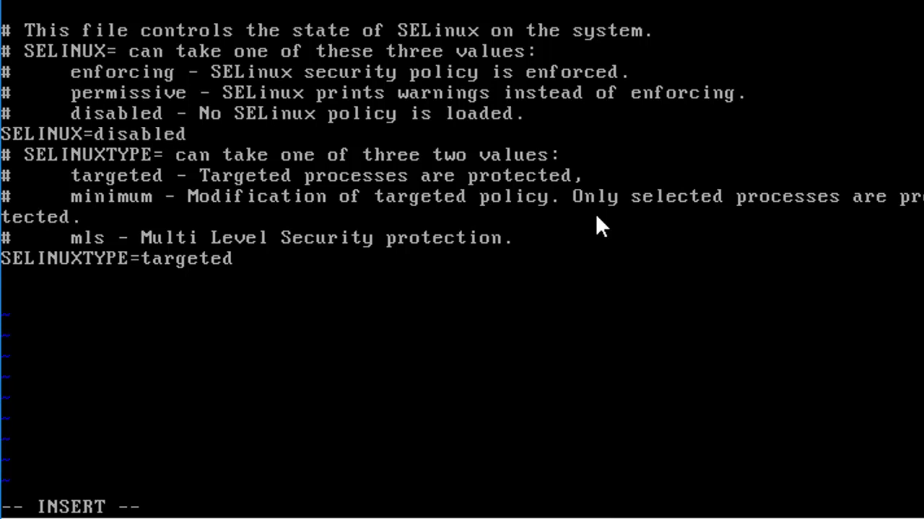
{"action": "key", "text": "Escape"}
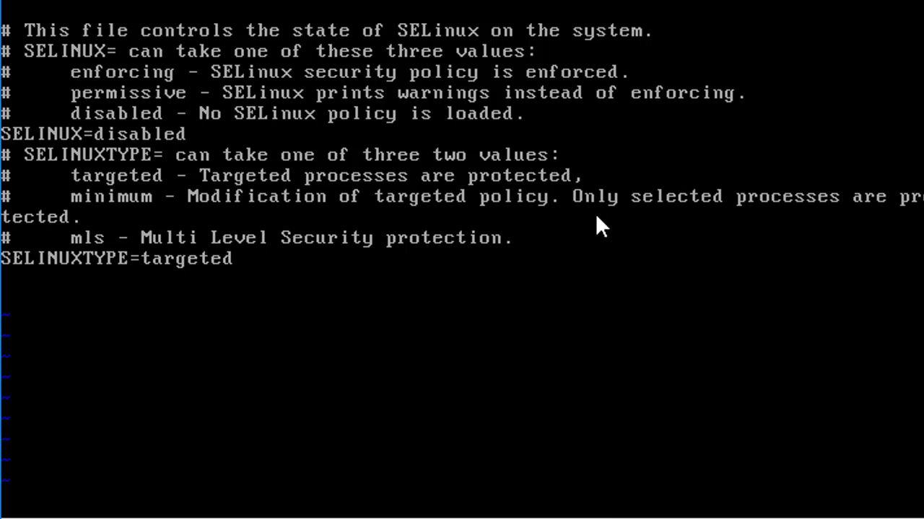
{"action": "type", "text": ":wq"}
{"action": "key", "text": "Return"}
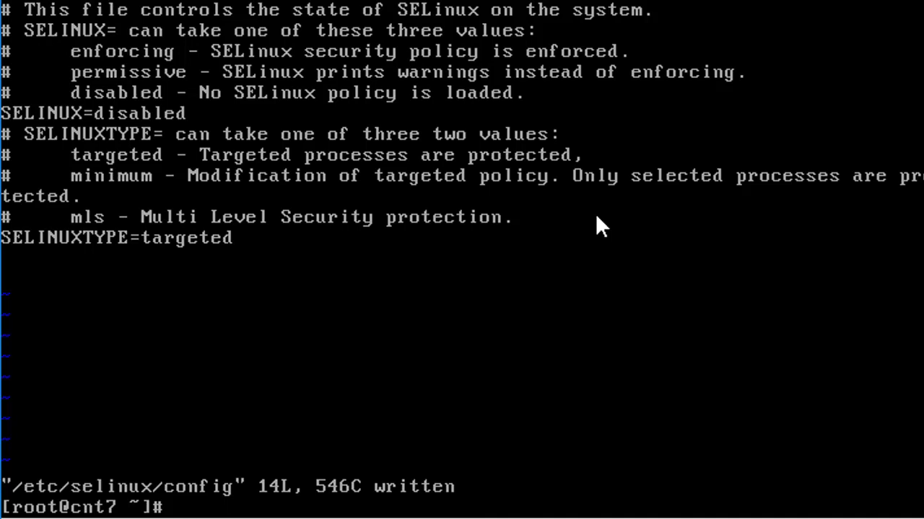
{"action": "key", "text": "ctrl+l"}
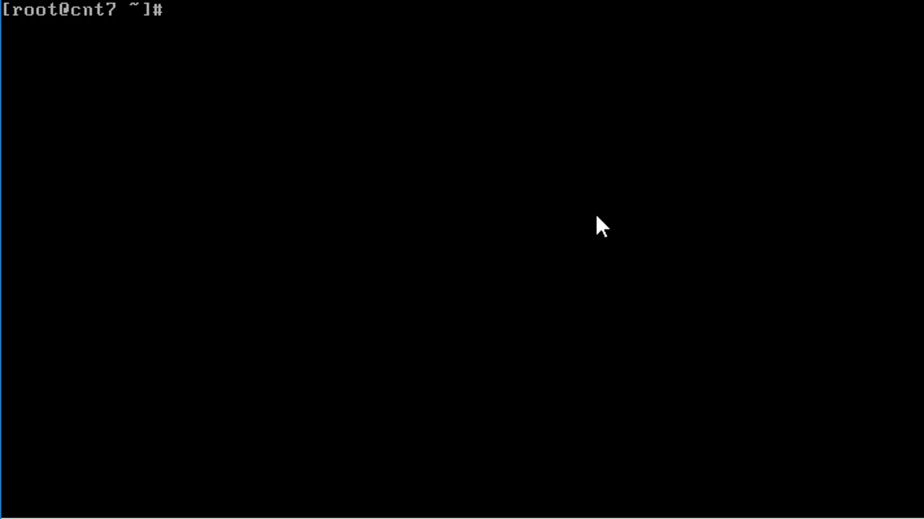
Step: Run 'yum update', confirming the transaction and the CentOS 7 GPG key import
{"action": "type", "text": "yum update"}
{"action": "key", "text": "Return"}
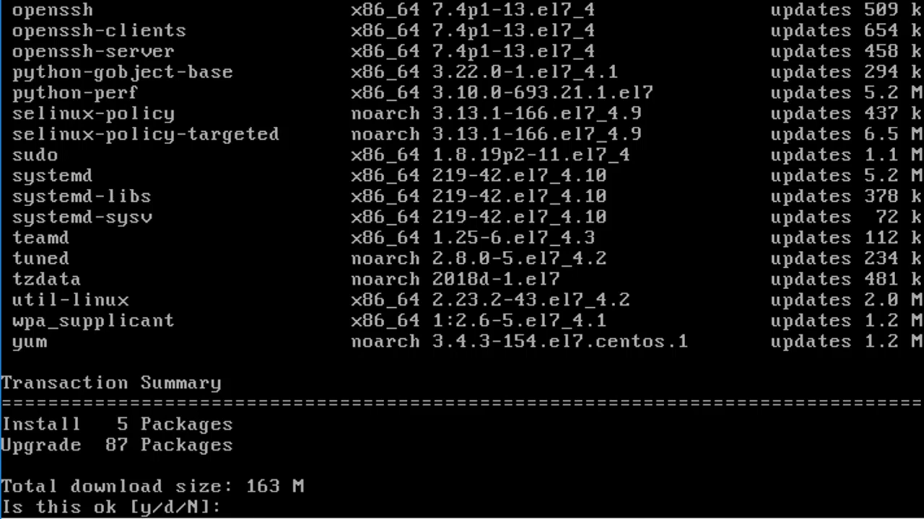
{"action": "type", "text": "y"}
{"action": "key", "text": "Return"}
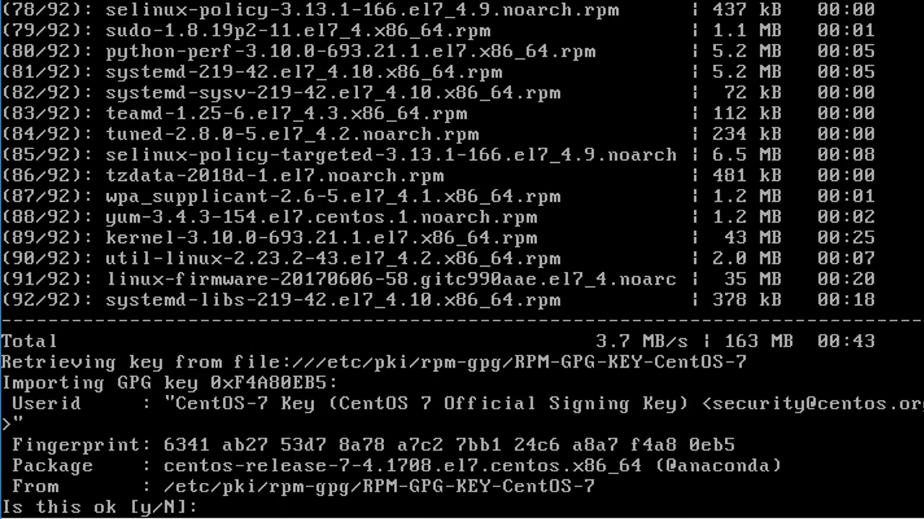
{"action": "type", "text": "y"}
{"action": "key", "text": "Return"}
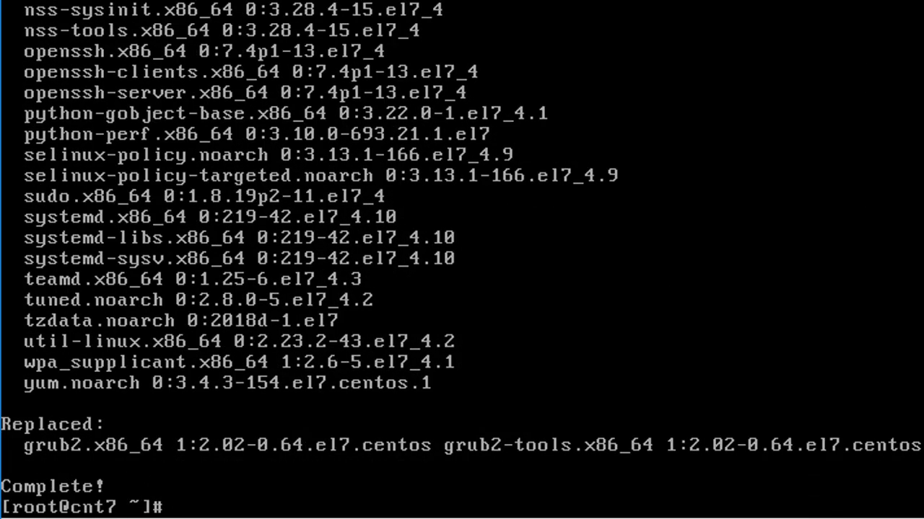
{"action": "key", "text": "ctrl+l"}
{"action": "key", "text": "Return"}
{"action": "key", "text": "Return"}
Step: Install the epel-release package with yum and confirm with y
{"action": "type", "text": "yum epel"}
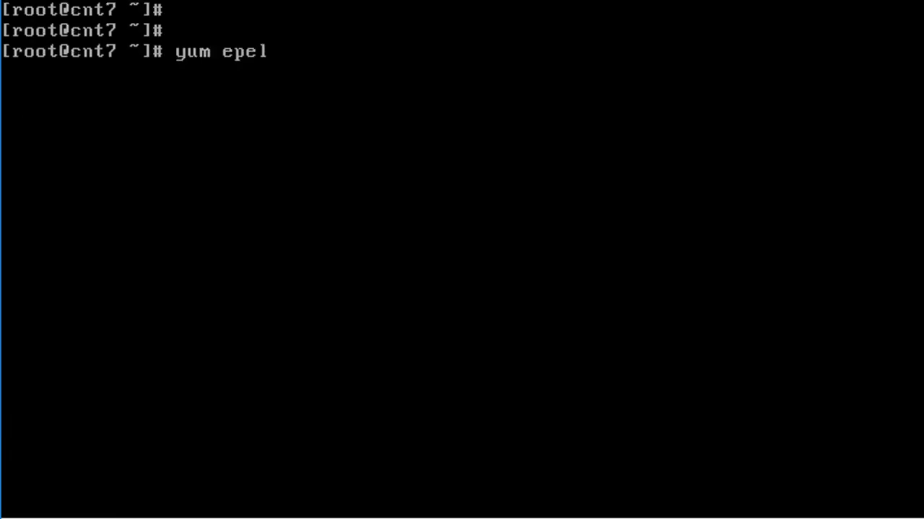
{"action": "key", "text": "BackSpace"}
{"action": "key", "text": "BackSpace"}
{"action": "key", "text": "BackSpace"}
{"action": "key", "text": "BackSpace"}
{"action": "type", "text": "install epel-release"}
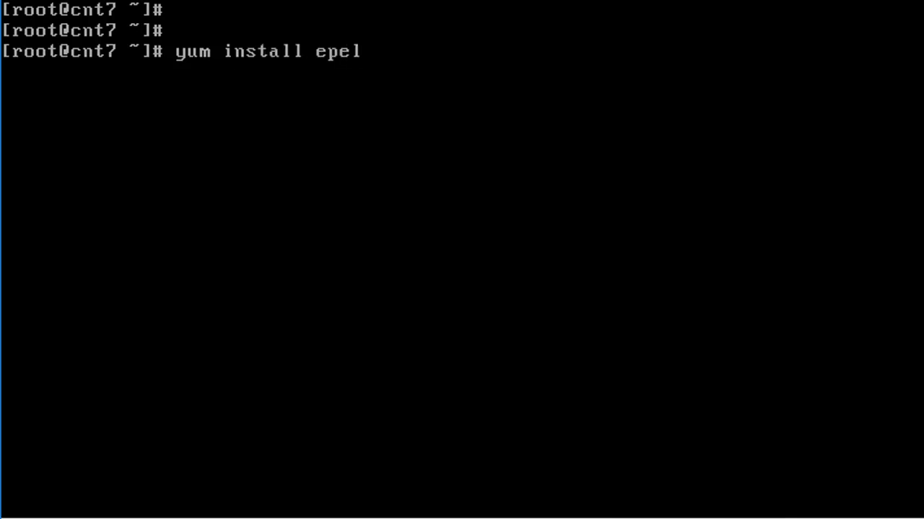
{"action": "key", "text": "Return"}
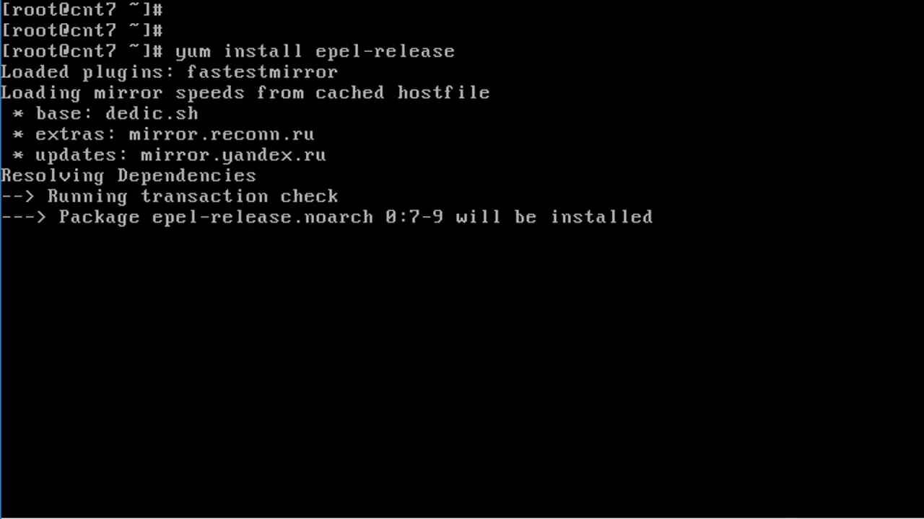
{"action": "type", "text": "y"}
{"action": "key", "text": "Return"}
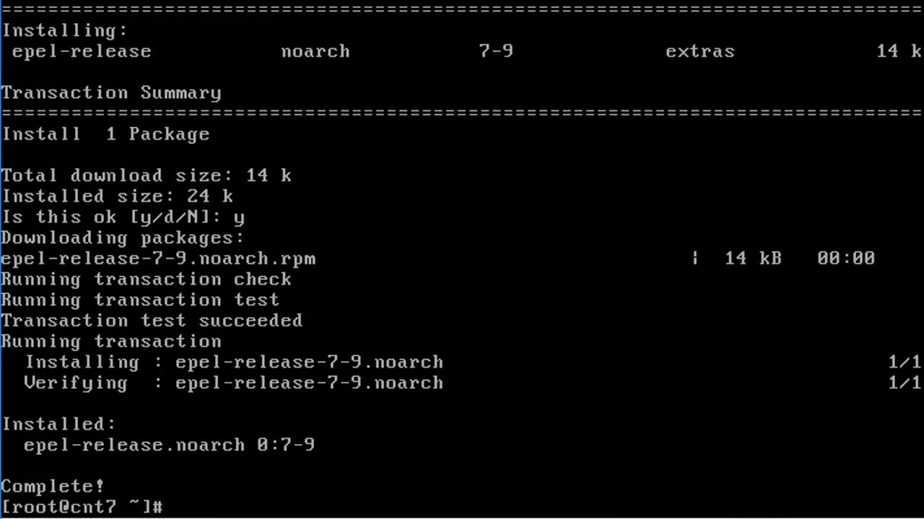
Step: Install vim, htop, mc and tree with yum, accepting the transaction and the GPG key import
{"action": "key", "text": "Return"}
{"action": "key", "text": "Return"}
{"action": "type", "text": "yum"}
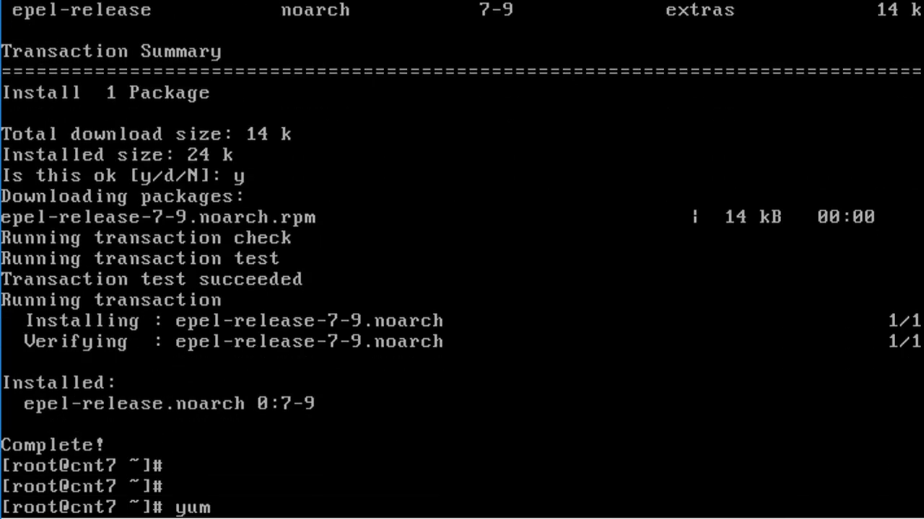
{"action": "type", "text": " install"}
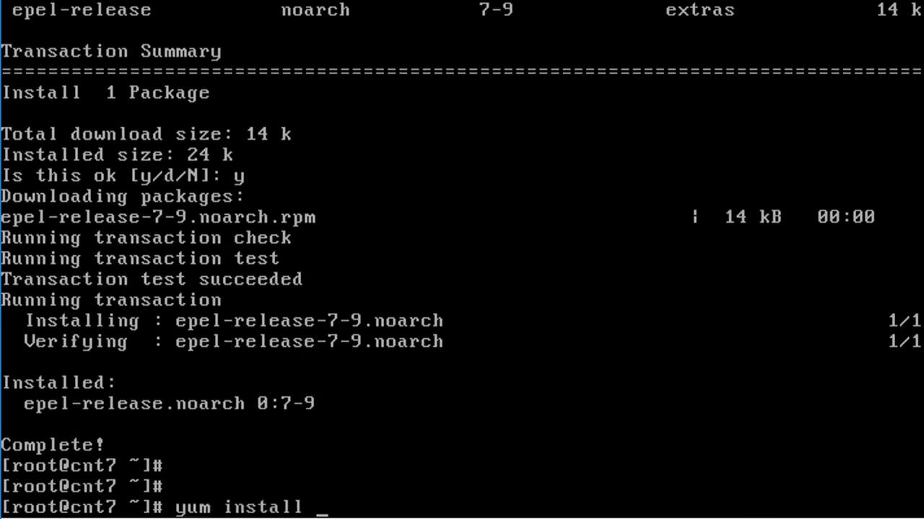
{"action": "type", "text": " vim htop "}
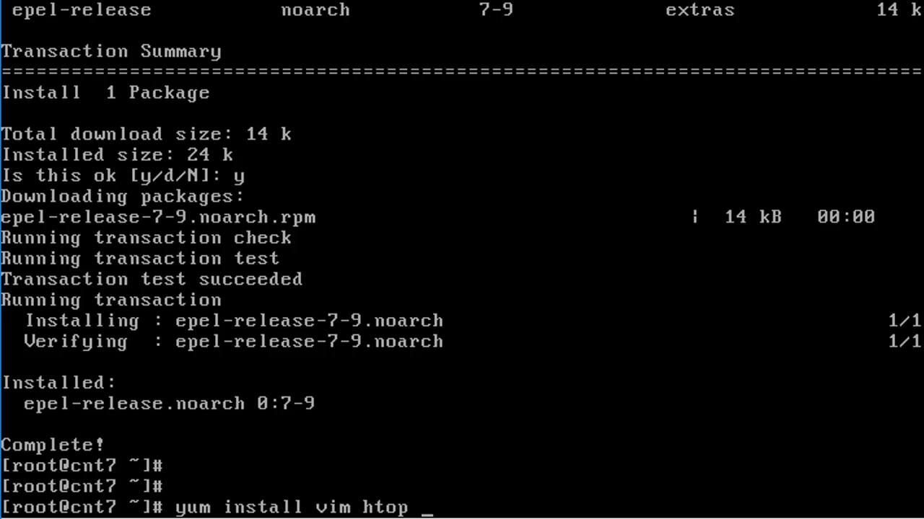
{"action": "type", "text": "mc tree"}
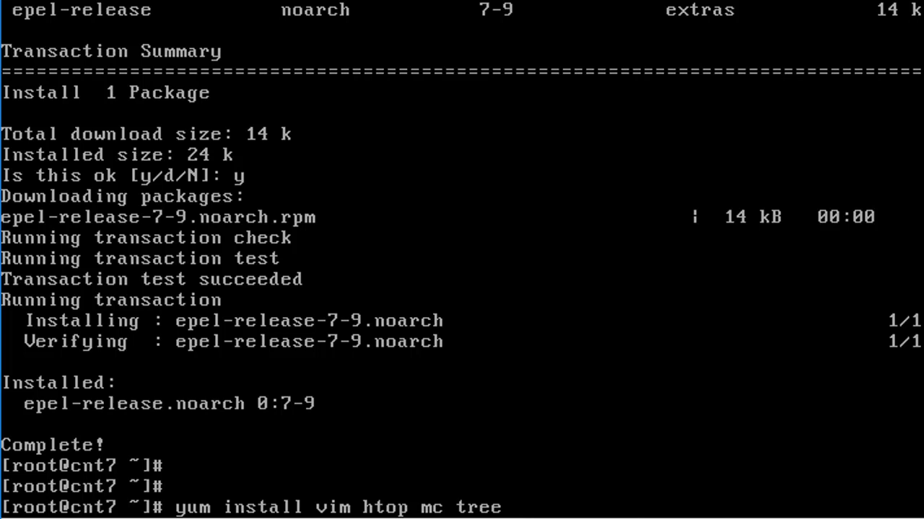
{"action": "key", "text": "Return"}
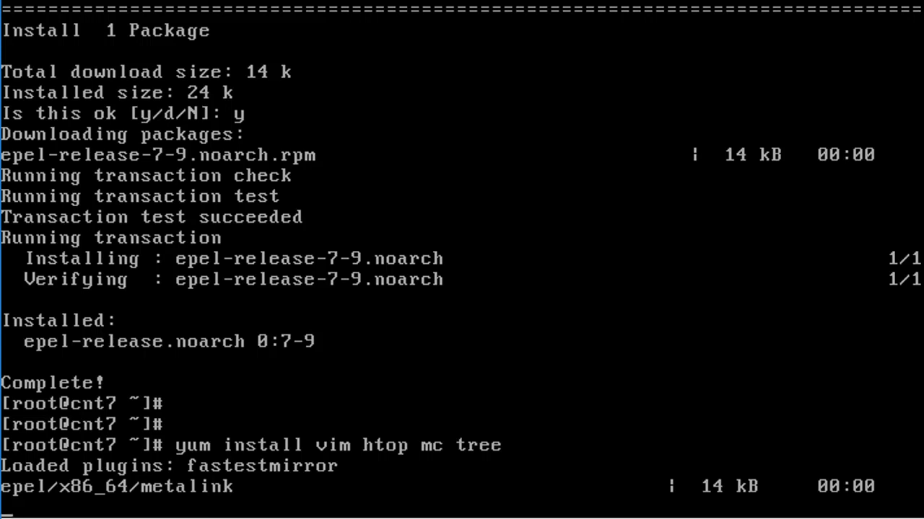
{"action": "type", "text": "y"}
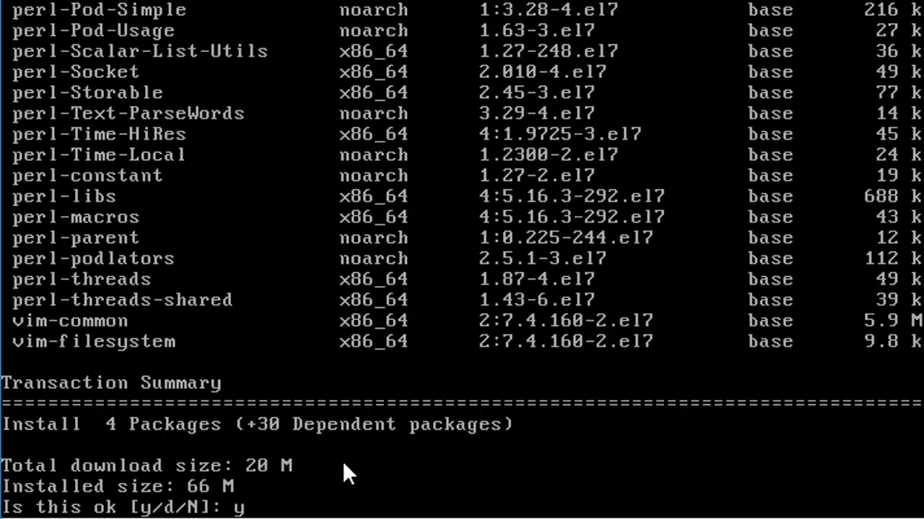
{"action": "key", "text": "Return"}
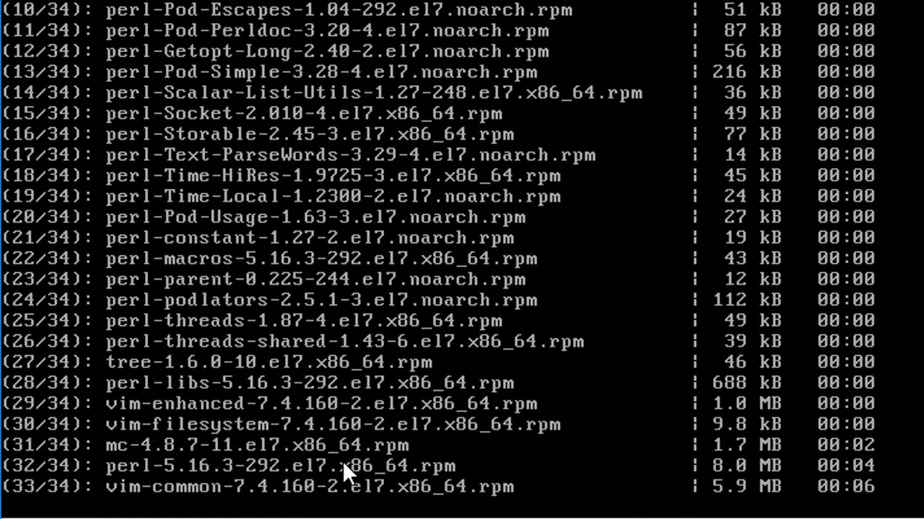
{"action": "type", "text": "y"}
{"action": "key", "text": "Return"}
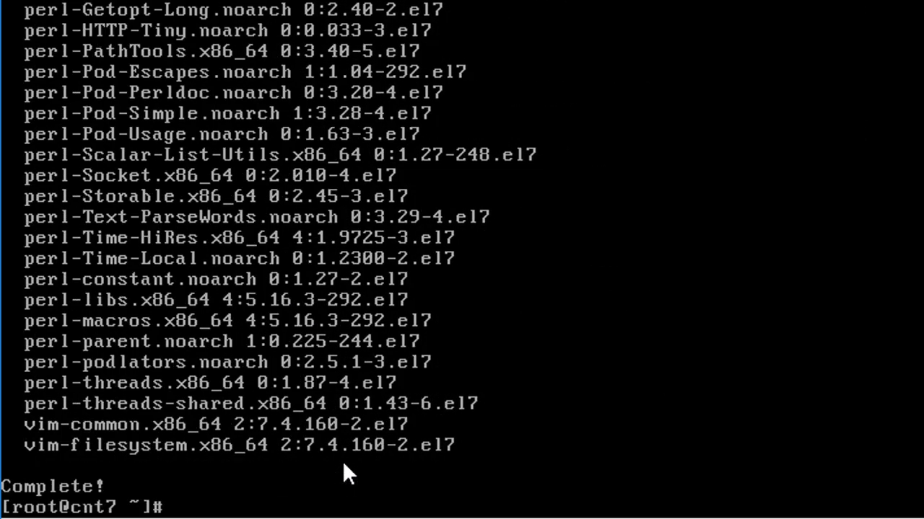
{"action": "type", "text": "yum install"}
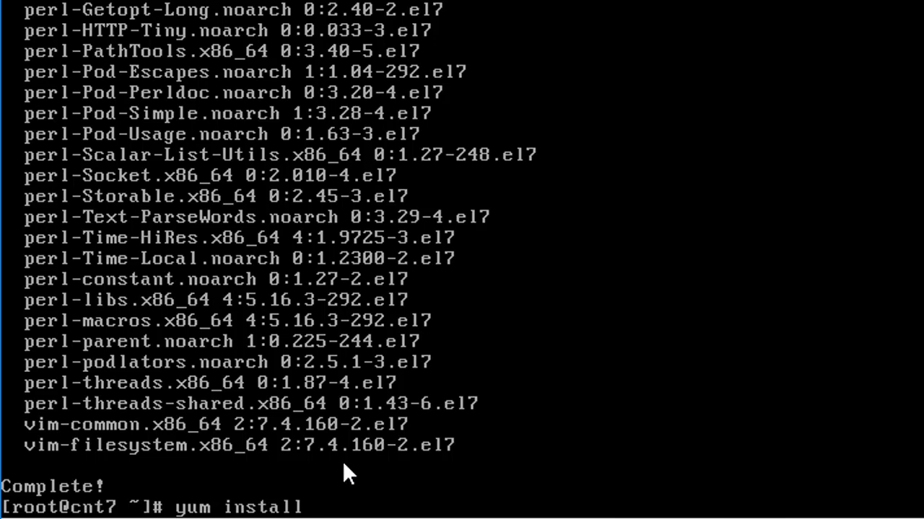
{"action": "type", "text": " net-tools"}
Step: Install net-tools with yum, confirming with y
{"action": "key", "text": "Return"}
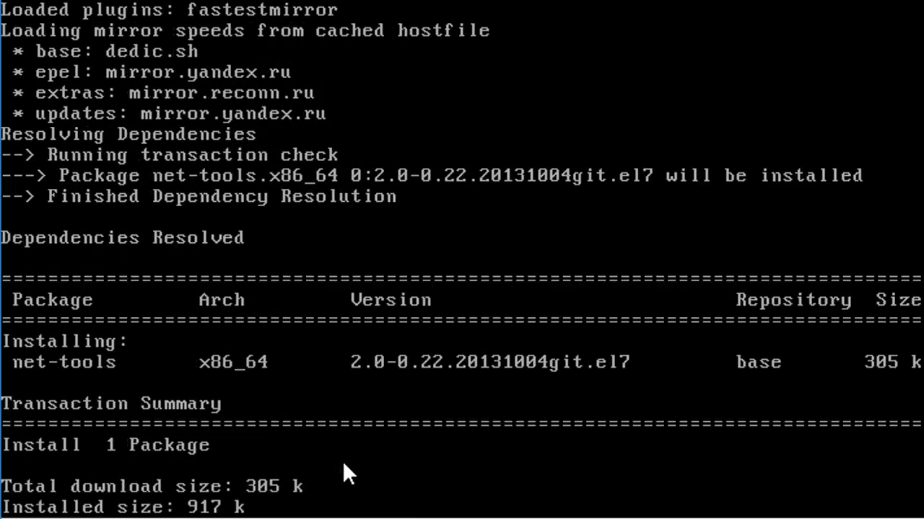
{"action": "type", "text": "y"}
{"action": "key", "text": "Return"}
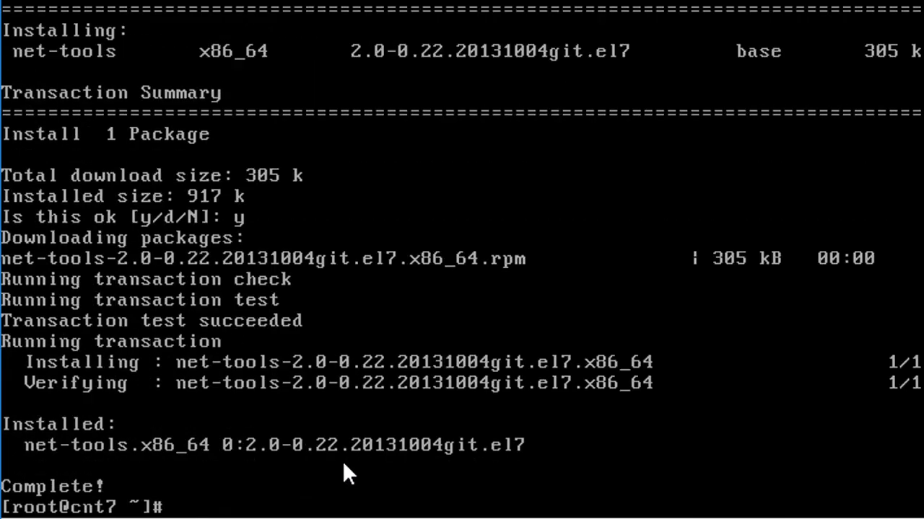
Step: Reboot the cnt7 virtual machine
{"action": "key", "text": "Return"}
{"action": "key", "text": "Return"}
{"action": "type", "text": "reboot"}
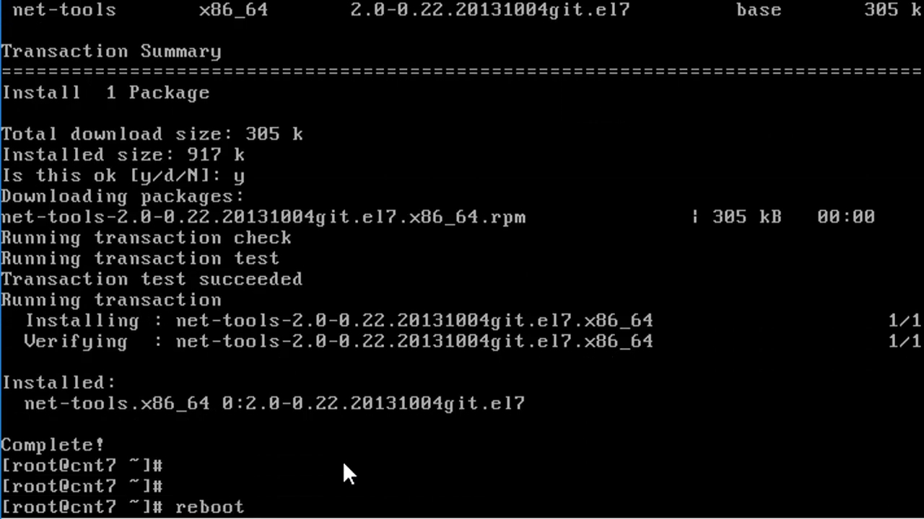
{"action": "key", "text": "Return"}
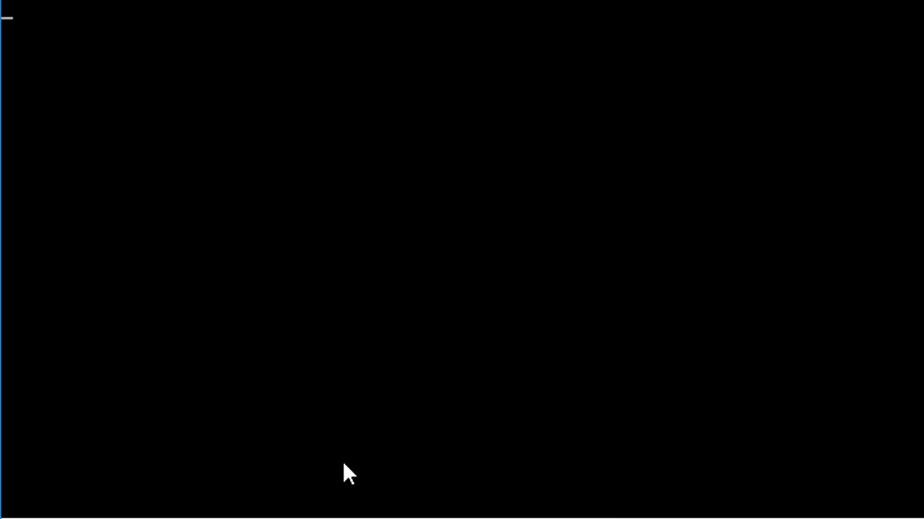
Step: Log in to the cnt7 console as root
{"action": "type", "text": "root"}
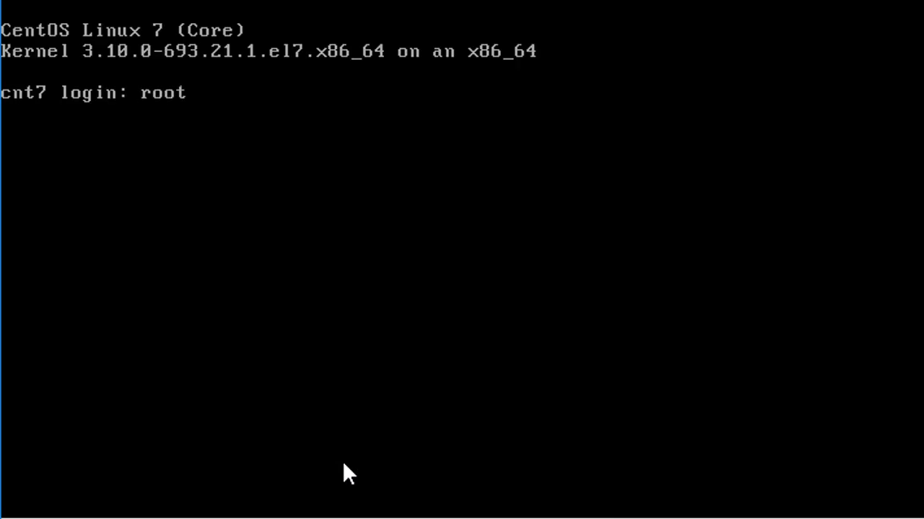
{"action": "key", "text": "Return"}
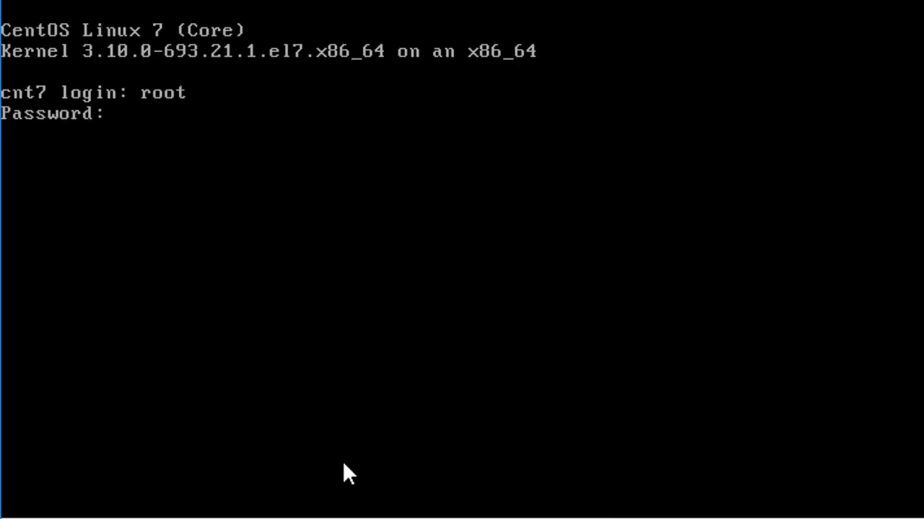
{"action": "key", "text": "Return"}
{"action": "key", "text": "Return"}
{"action": "key", "text": "Return"}
Step: Run ip addr to show enp0s3 at 192.168.42.104/24
{"action": "type", "text": "ifconfig"}
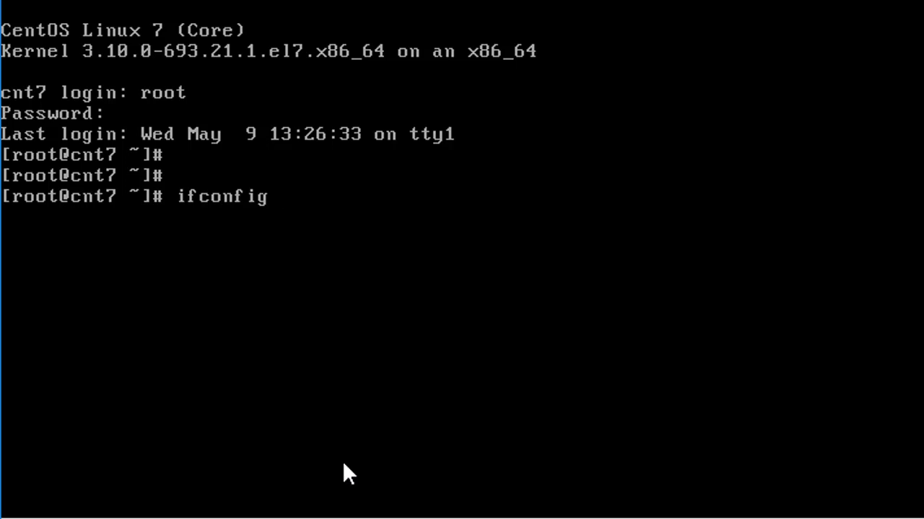
{"action": "key", "text": "BackSpace"}
{"action": "key", "text": "BackSpace"}
{"action": "key", "text": "BackSpace"}
{"action": "key", "text": "BackSpace"}
{"action": "key", "text": "BackSpace"}
{"action": "key", "text": "BackSpace"}
{"action": "key", "text": "BackSpace"}
{"action": "key", "text": "BackSpace"}
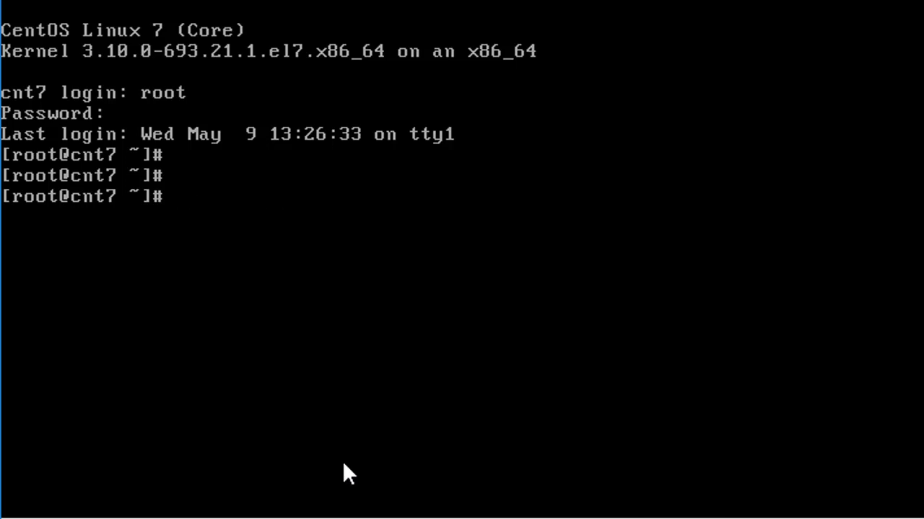
{"action": "type", "text": "ip addr"}
{"action": "key", "text": "Return"}
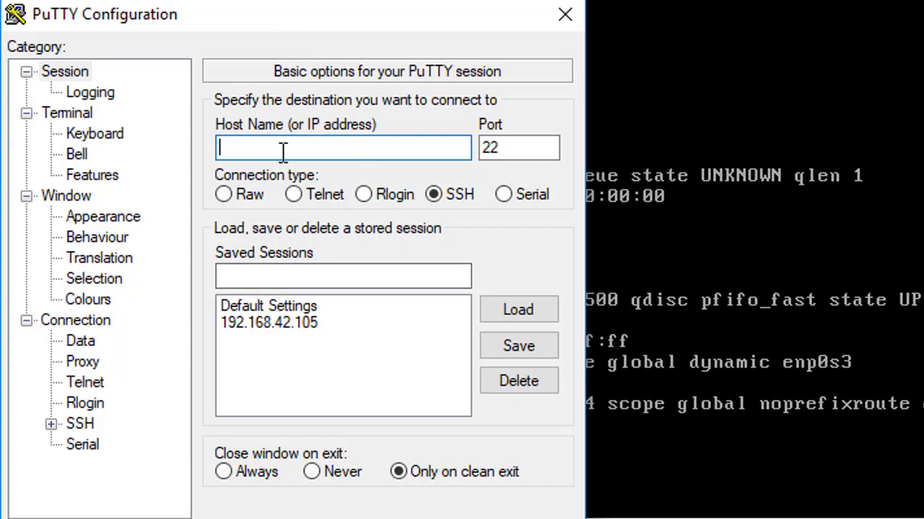
Step: Save a PuTTY session cnt7 for host 192.168.42.104 and open the SSH connection
{"action": "type", "text": "192.16"}
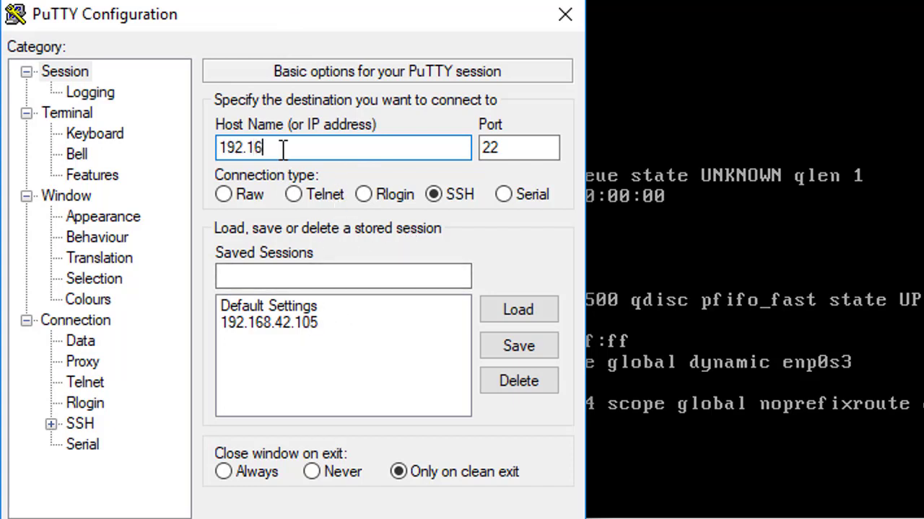
{"action": "type", "text": "8.42.104"}
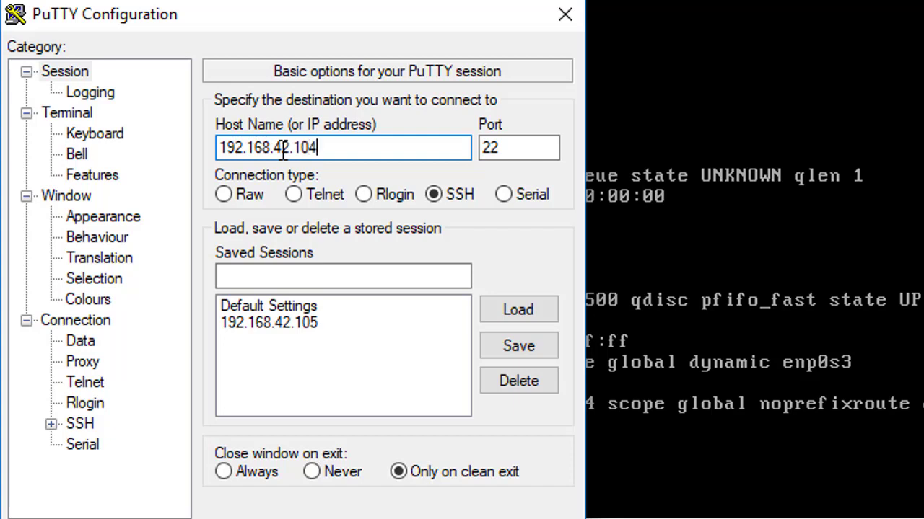
{"action": "left_click", "coordinate": [347, 279]}
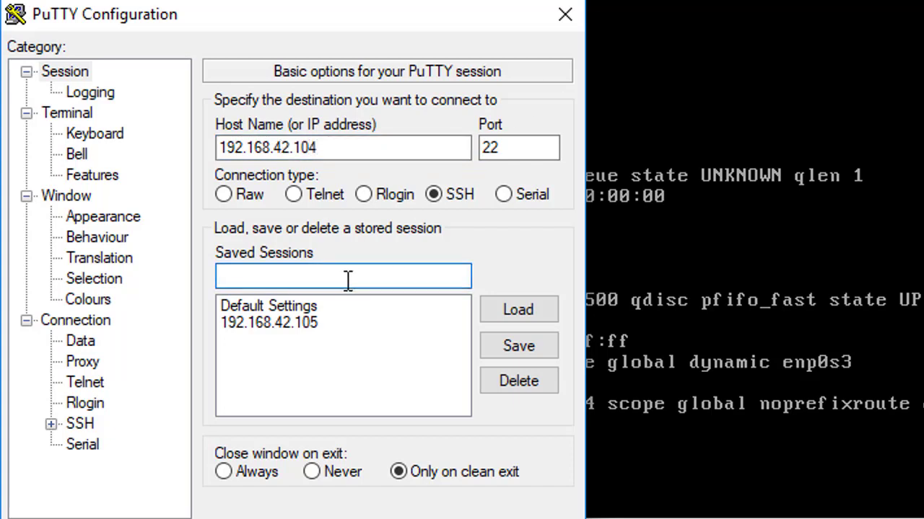
{"action": "type", "text": "cnt7"}
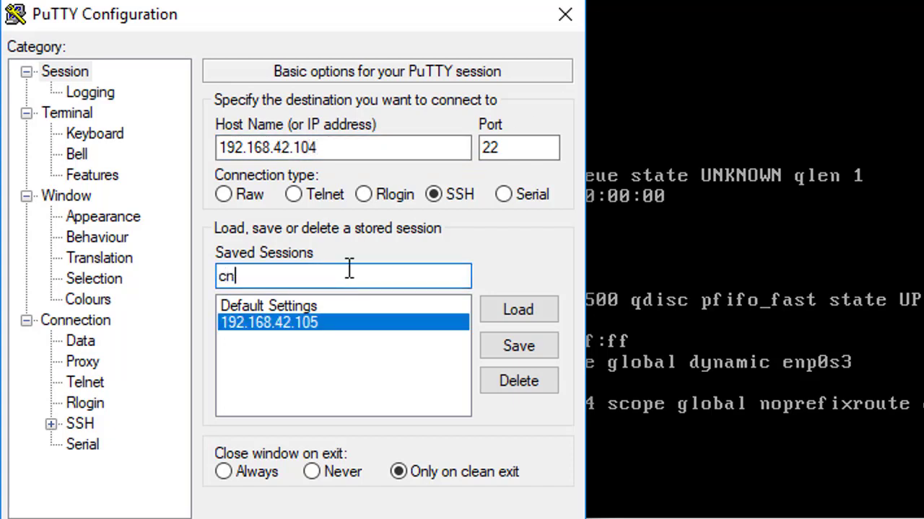
{"action": "left_click", "coordinate": [508, 347]}
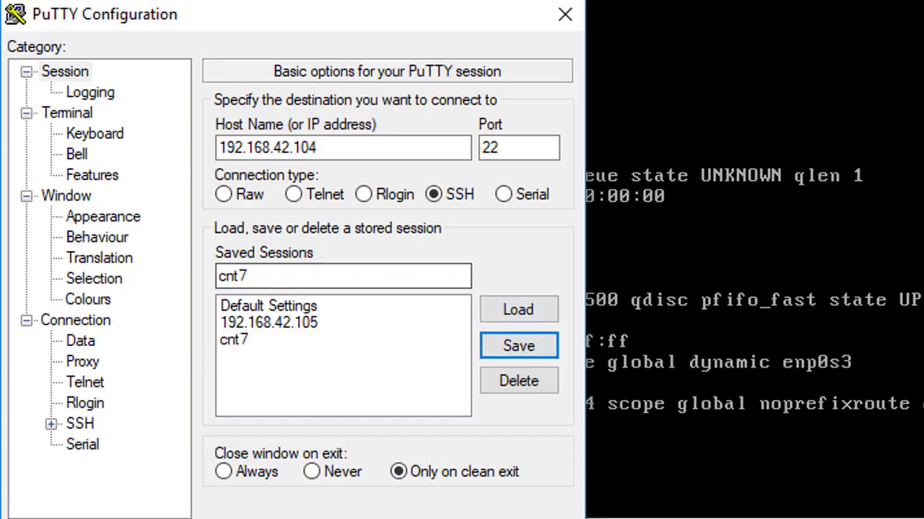
{"action": "key", "text": "Return"}
{"action": "left_click_drag", "start_coordinate": [528, 202], "coordinate": [476, 179]}
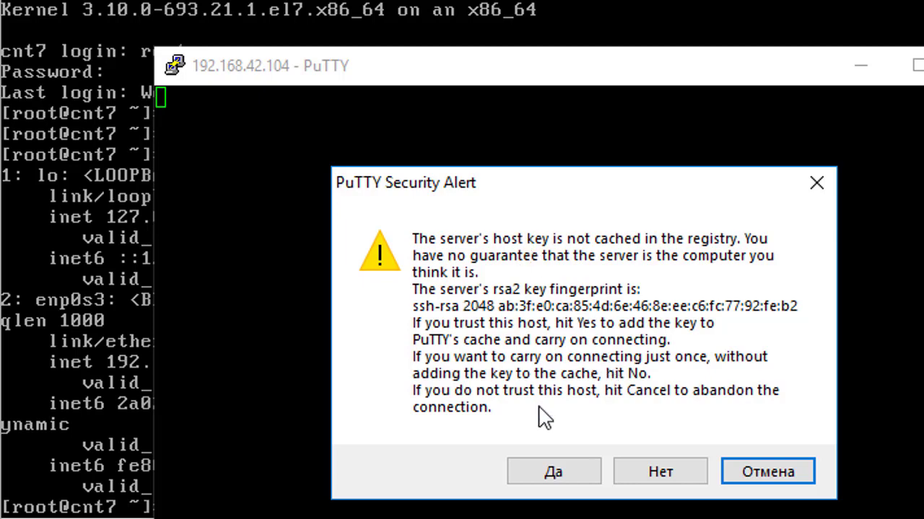
Step: Accept the cnt7 host key and log in over SSH as root with the account password
{"action": "left_click", "coordinate": [556, 476]}
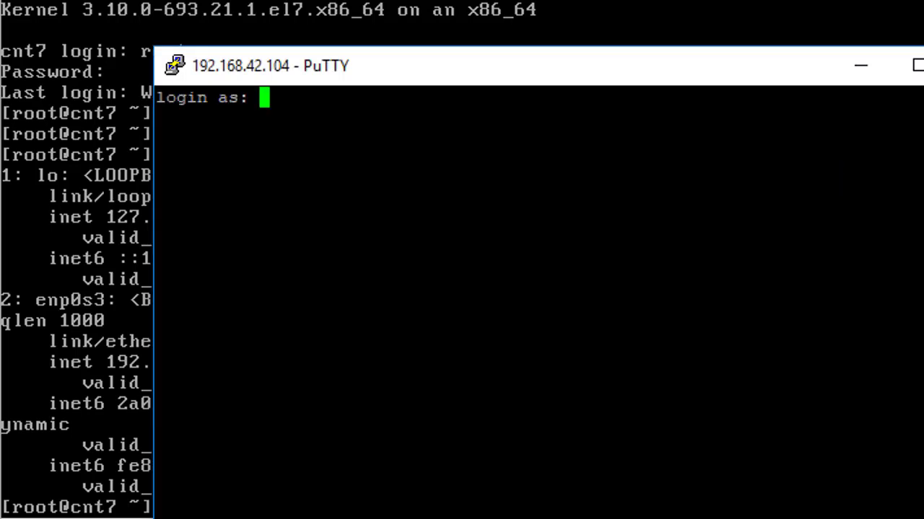
{"action": "type", "text": "root"}
{"action": "key", "text": "Return"}
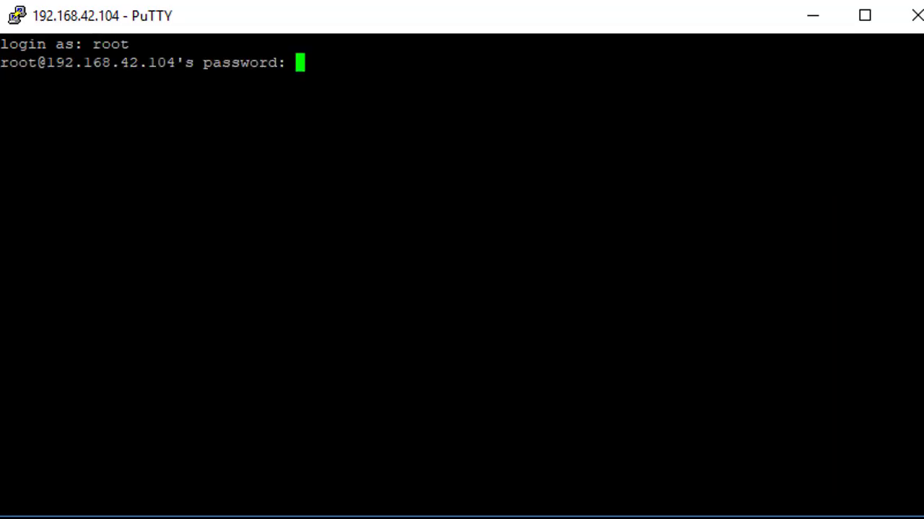
{"action": "key", "text": "Return"}
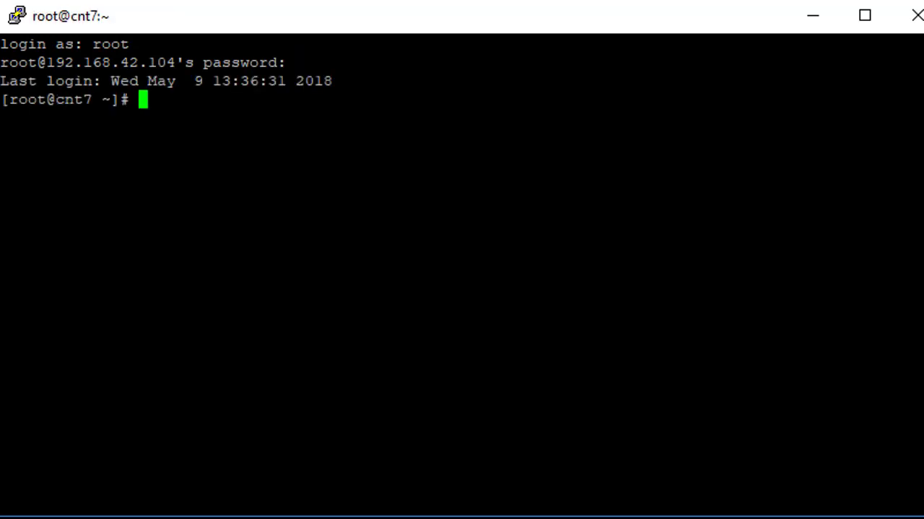
{"action": "key", "text": "Return"}
{"action": "key", "text": "Return"}
{"action": "key", "text": "Return"}
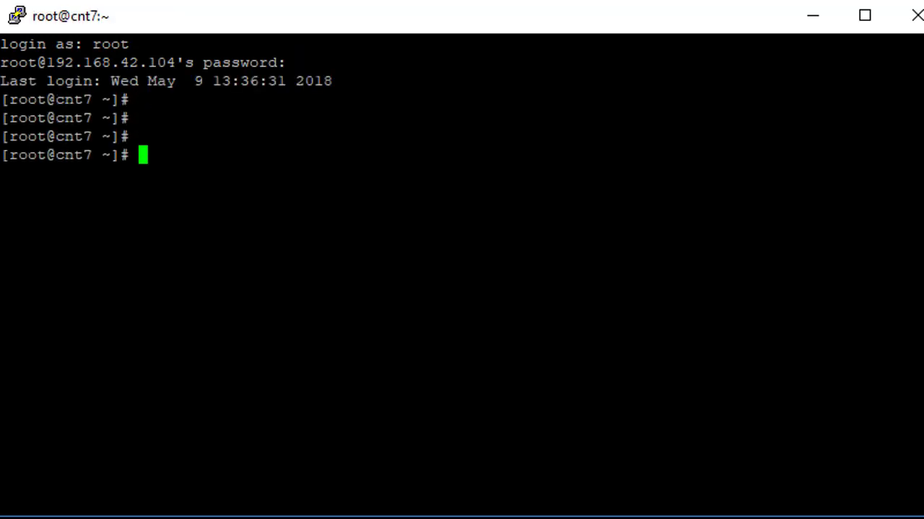
{"action": "double_click", "coordinate": [74, 155]}
{"action": "left_click", "coordinate": [74, 155]}
Step: Take a snapshot of cnt7 named 'clean' from the Snapshots view
{"action": "key", "text": "alt+Tab"}
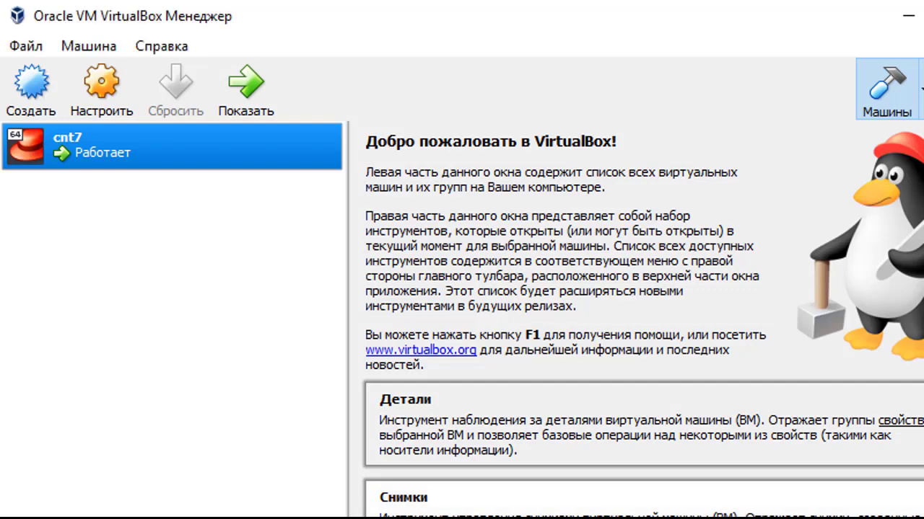
{"action": "scroll", "coordinate": [424, 425], "scroll_direction": "down", "scroll_amount": 3}
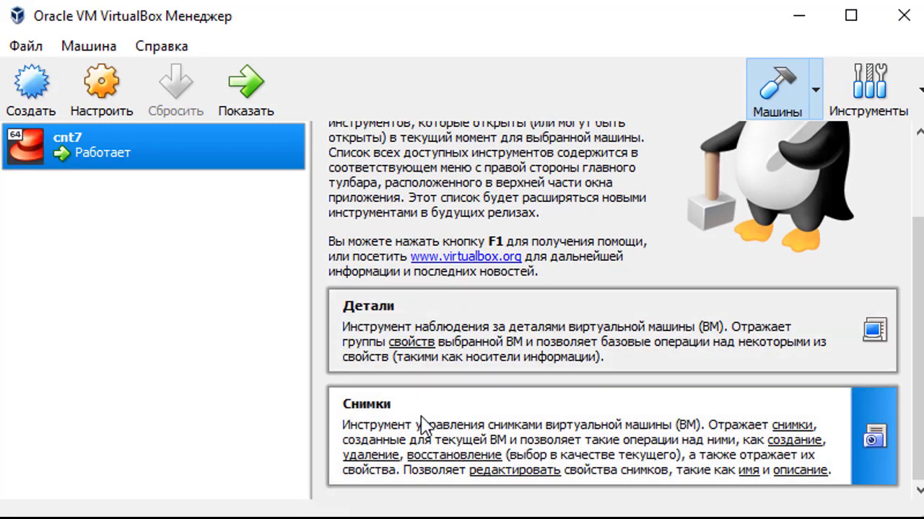
{"action": "left_click", "coordinate": [424, 426]}
{"action": "left_click", "coordinate": [344, 161]}
{"action": "key", "text": "ctrl+a"}
{"action": "type", "text": "clen"}
{"action": "key", "text": "BackSpace"}
{"action": "type", "text": "an"}
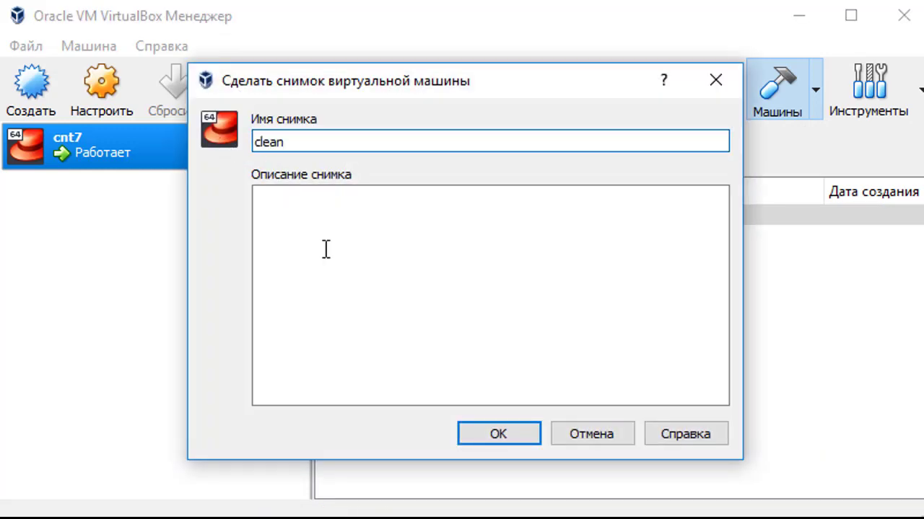
{"action": "left_click", "coordinate": [495, 433]}
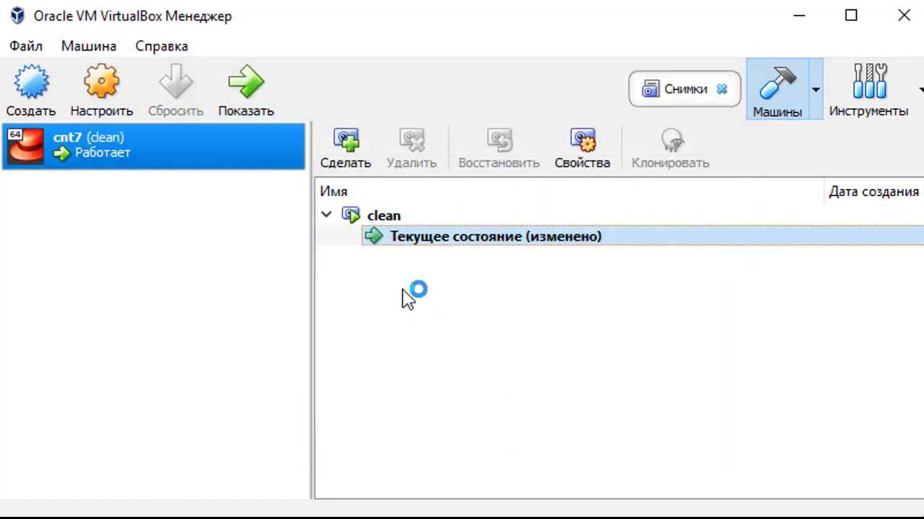
Step: Inspect the clean snapshot against Current State and view its context menu
{"action": "left_click", "coordinate": [382, 218]}
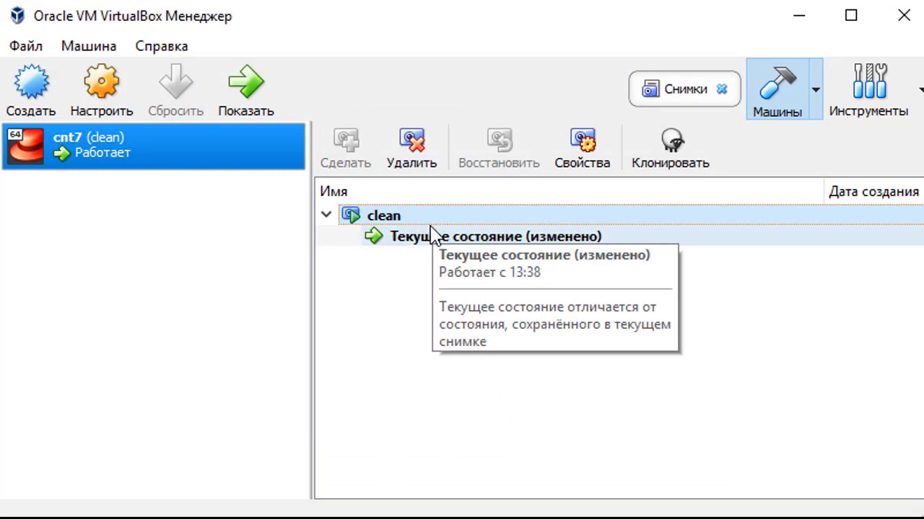
{"action": "left_click", "coordinate": [394, 241]}
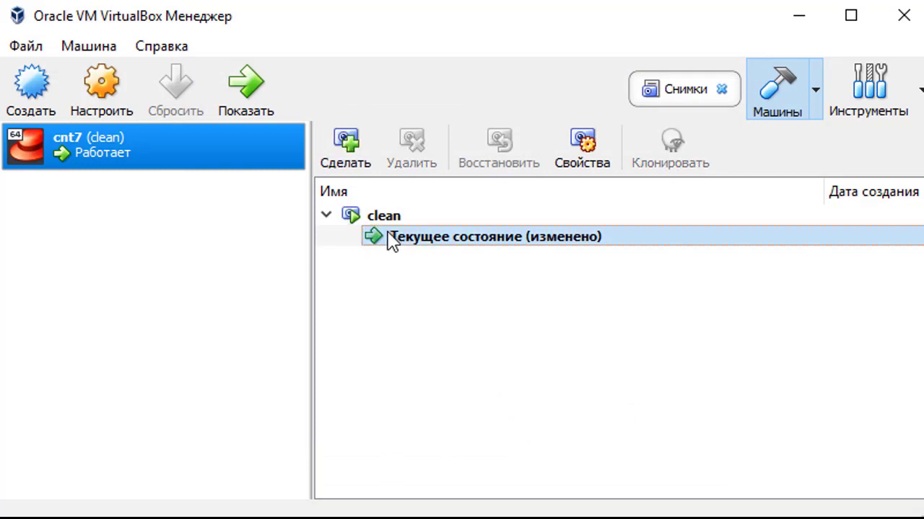
{"action": "left_click", "coordinate": [375, 222]}
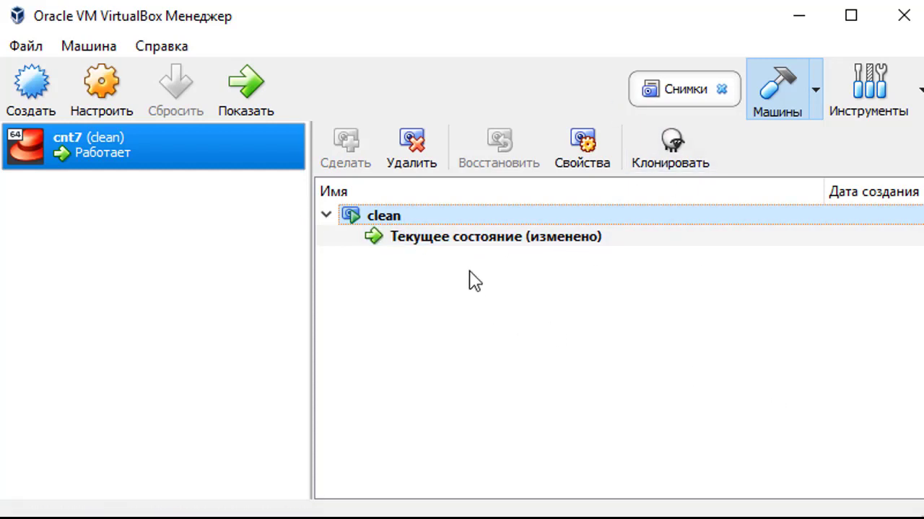
{"action": "left_click", "coordinate": [403, 240]}
{"action": "left_click", "coordinate": [369, 215]}
{"action": "left_click", "coordinate": [402, 237]}
{"action": "left_click", "coordinate": [408, 221]}
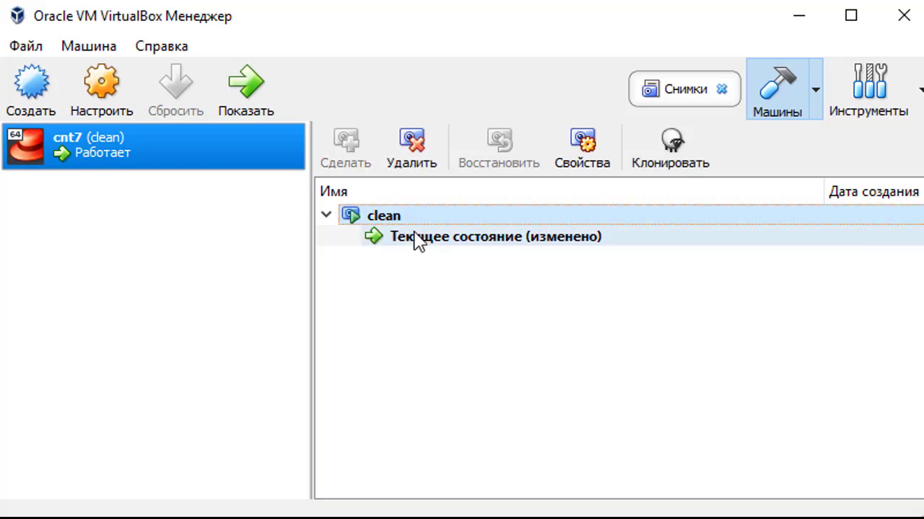
{"action": "mouse_move", "coordinate": [541, 248]}
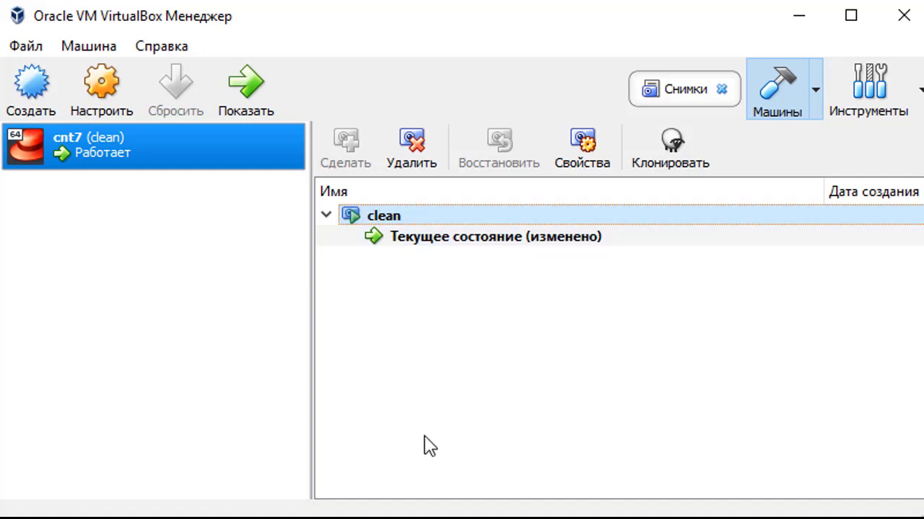
{"action": "right_click", "coordinate": [378, 215]}
{"action": "left_click", "coordinate": [495, 416]}
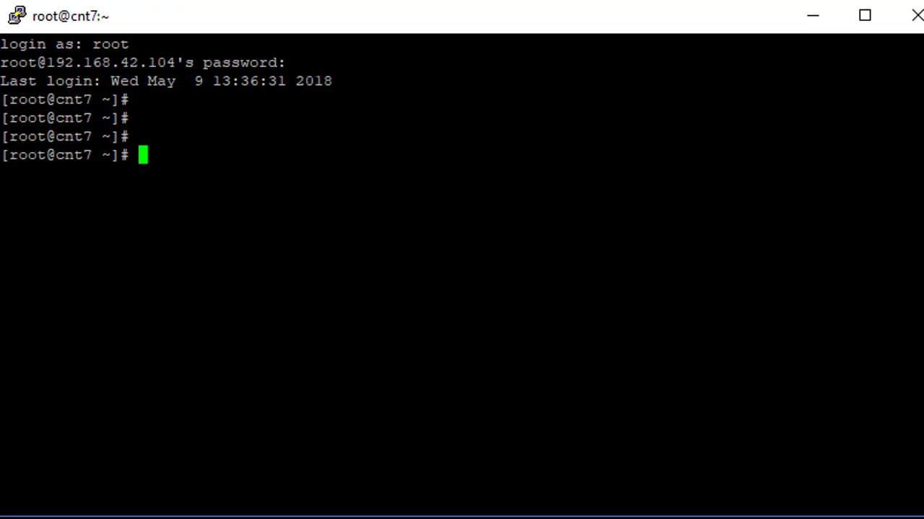
Step: Shut down cnt7 with poweroff at the PuTTY root prompt
{"action": "type", "text": "power"}
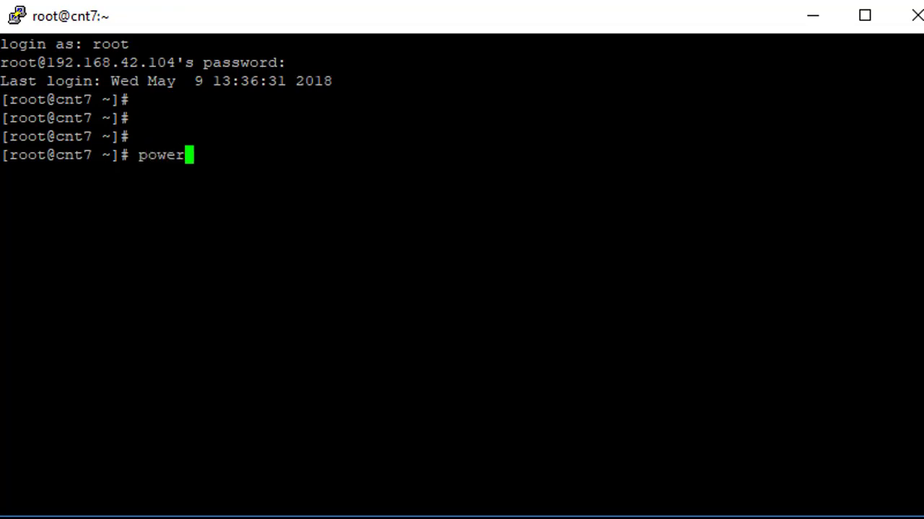
{"action": "type", "text": "off"}
{"action": "key", "text": "Return"}
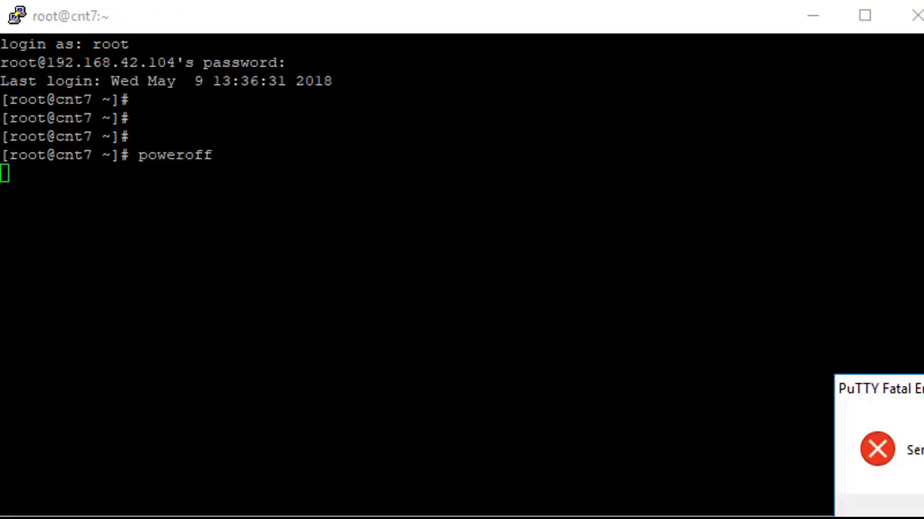